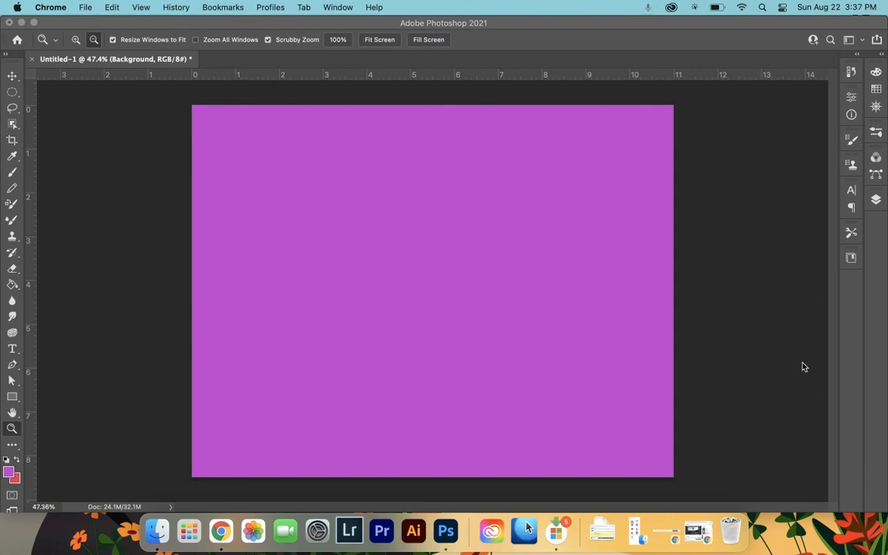
Step: Make the orange layer visible and briefly preview the Arm layer before hiding it again
{"action": "left_click", "coordinate": [877, 201]}
{"action": "left_click", "coordinate": [877, 200]}
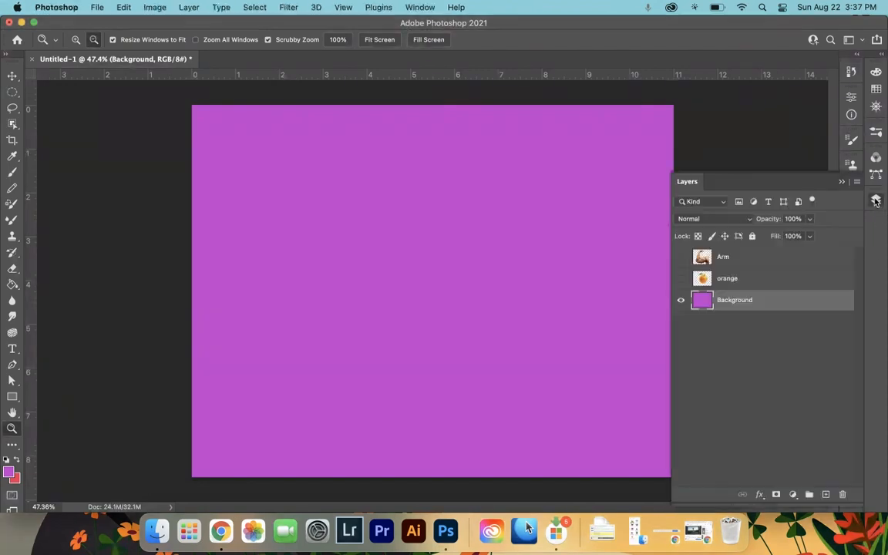
{"action": "left_click", "coordinate": [680, 279]}
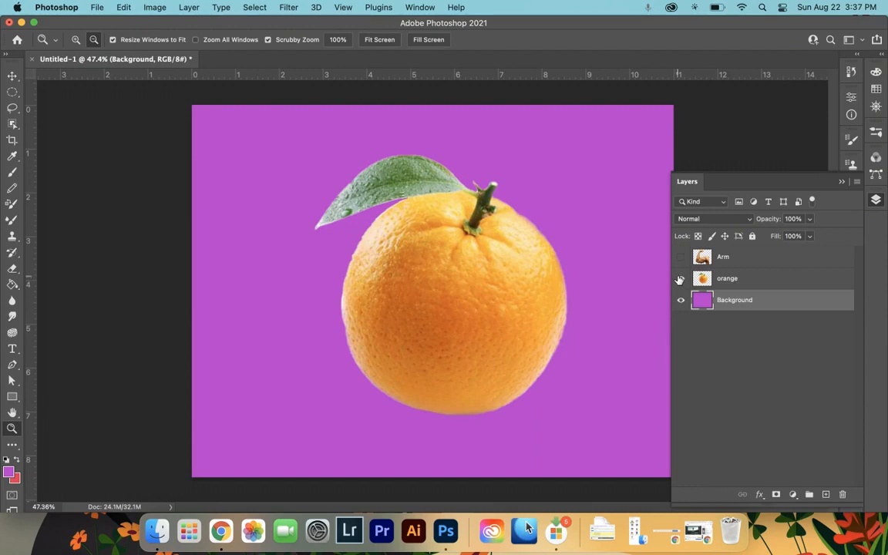
{"action": "left_click", "coordinate": [681, 257]}
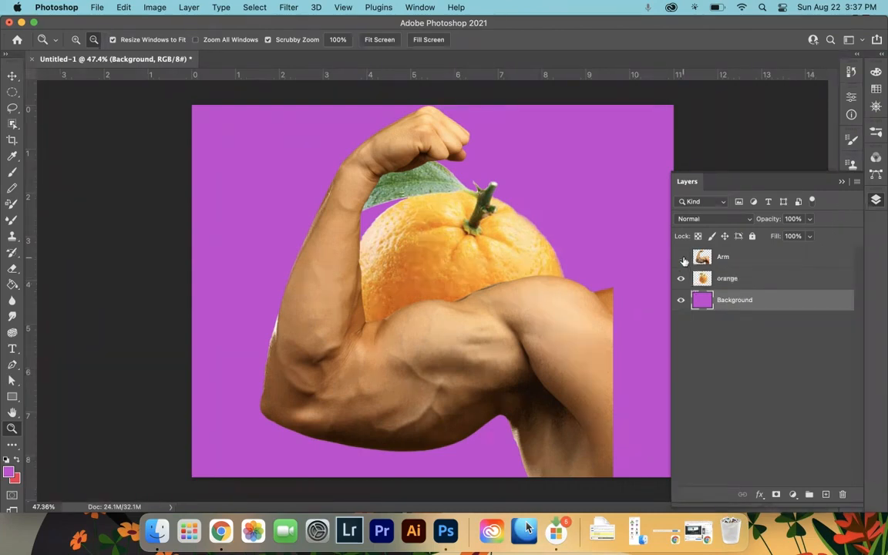
{"action": "left_click", "coordinate": [681, 257]}
{"action": "left_click", "coordinate": [876, 204]}
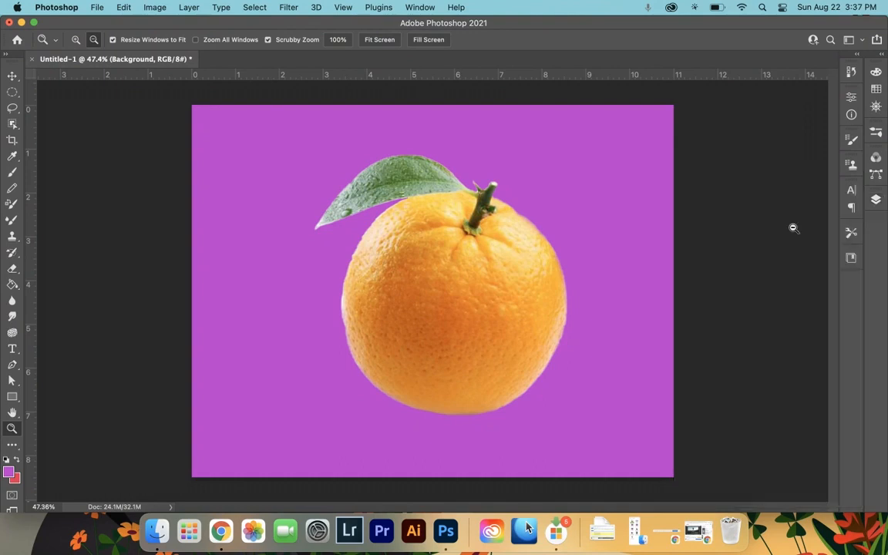
{"action": "key", "text": "super+t"}
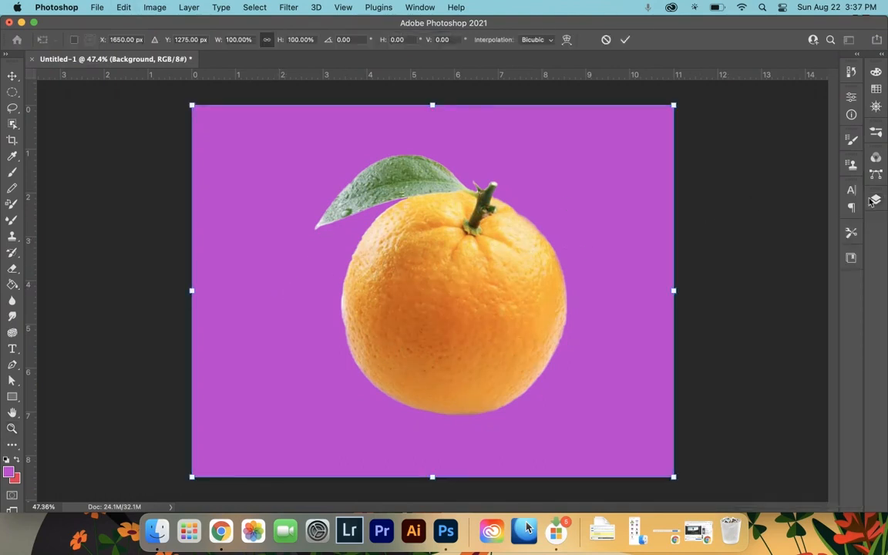
{"action": "key", "text": "F7"}
{"action": "key", "text": "Return"}
Step: Free-transform the orange layer, scaling it to about 94%, rotating it to about -35° and moving it toward the canvas's lower right
{"action": "left_click", "coordinate": [742, 283]}
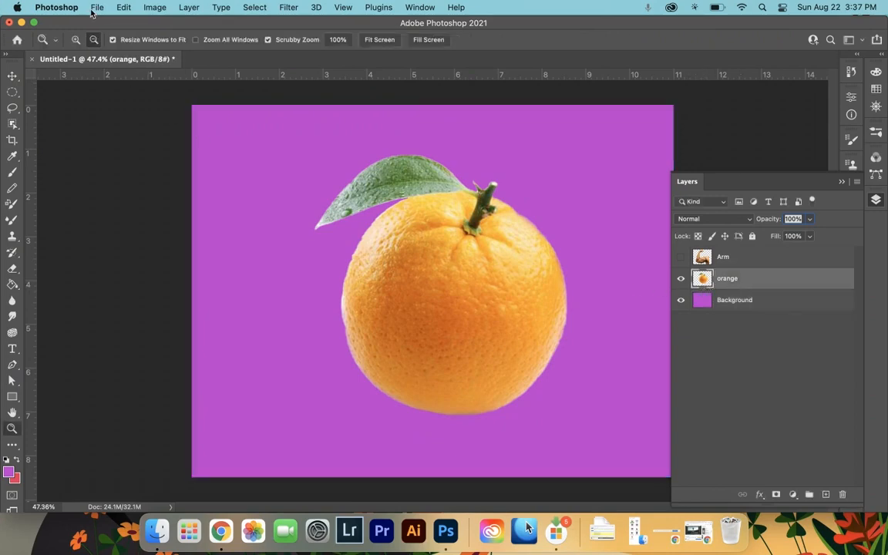
{"action": "left_click", "coordinate": [123, 8]}
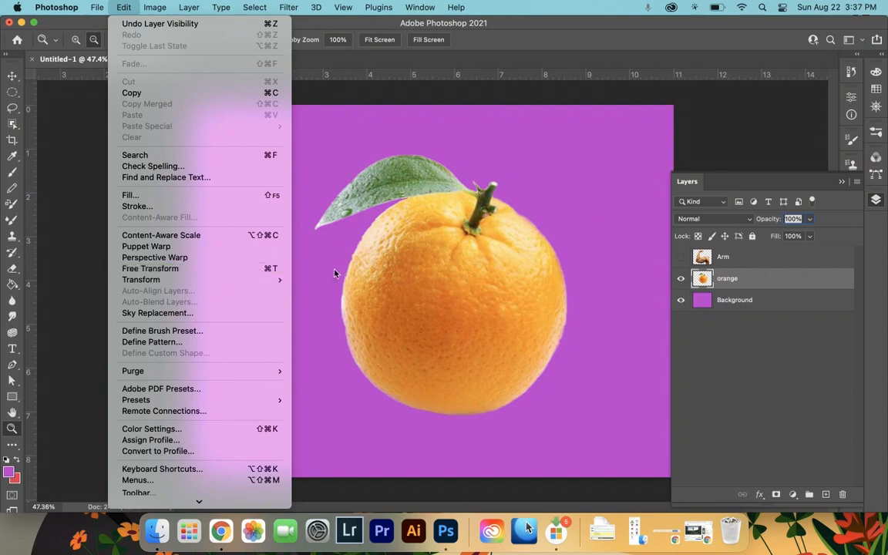
{"action": "key", "text": "super+t"}
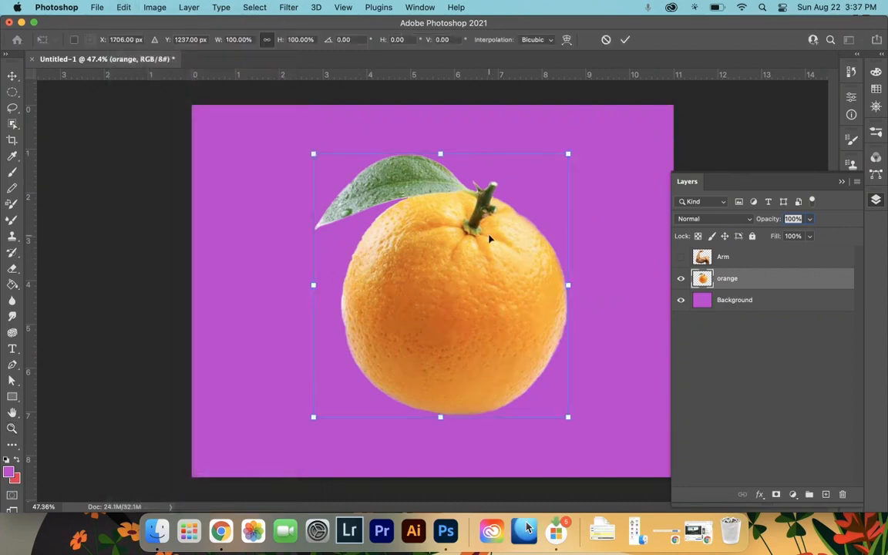
{"action": "left_click_drag", "start_coordinate": [488, 236], "coordinate": [511, 260]}
{"action": "left_click_drag", "start_coordinate": [606, 202], "coordinate": [625, 247]}
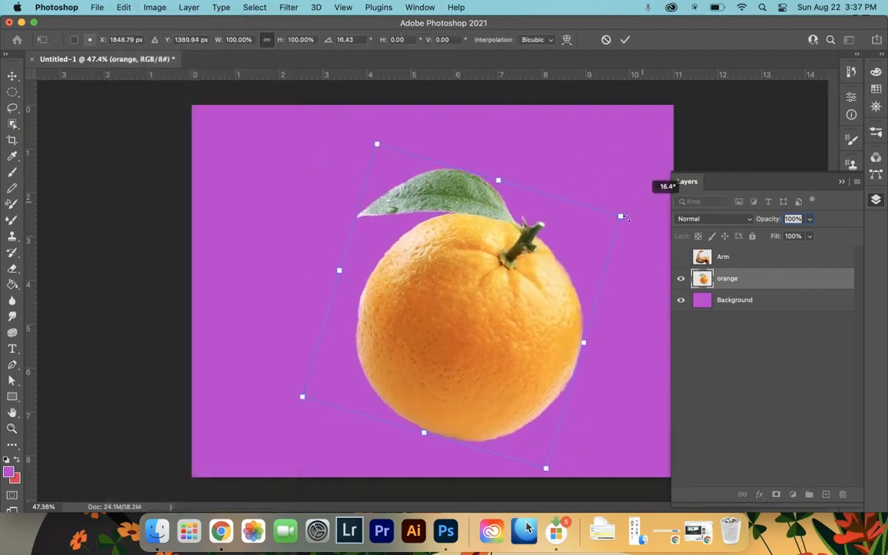
{"action": "left_click_drag", "start_coordinate": [584, 344], "coordinate": [566, 382]}
{"action": "left_click_drag", "start_coordinate": [503, 348], "coordinate": [536, 362]}
{"action": "left_click_drag", "start_coordinate": [531, 185], "coordinate": [567, 208]}
{"action": "left_click_drag", "start_coordinate": [648, 247], "coordinate": [490, 184]}
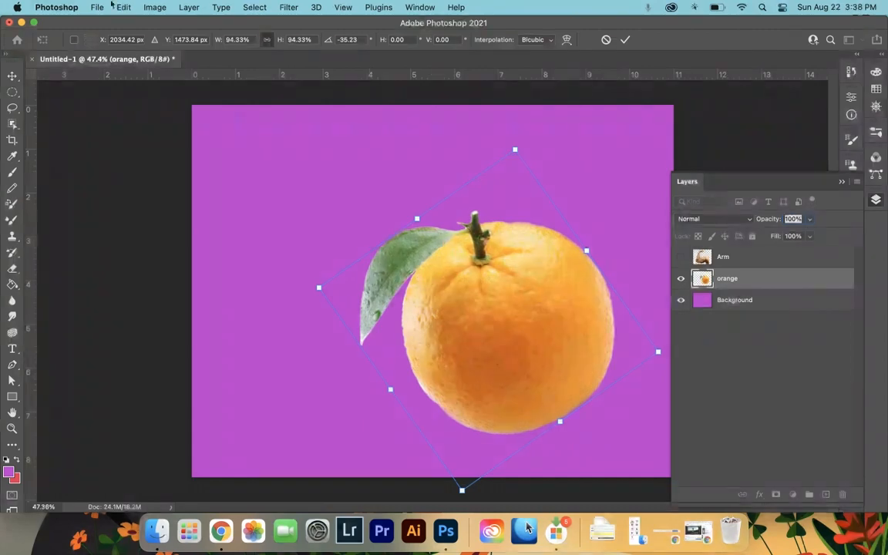
Step: Flip the orange horizontally, move it into the canvas's lower-right corner and commit the transform
{"action": "left_click", "coordinate": [123, 7]}
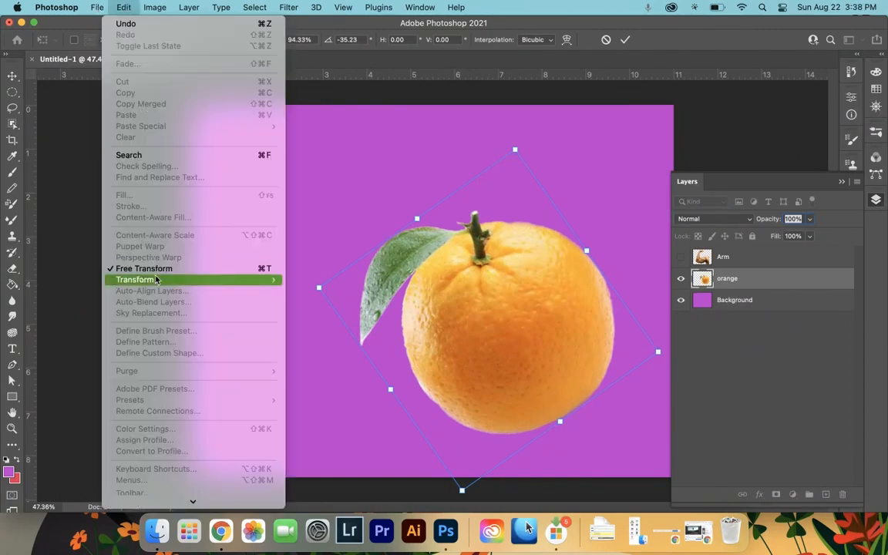
{"action": "mouse_move", "coordinate": [156, 280]}
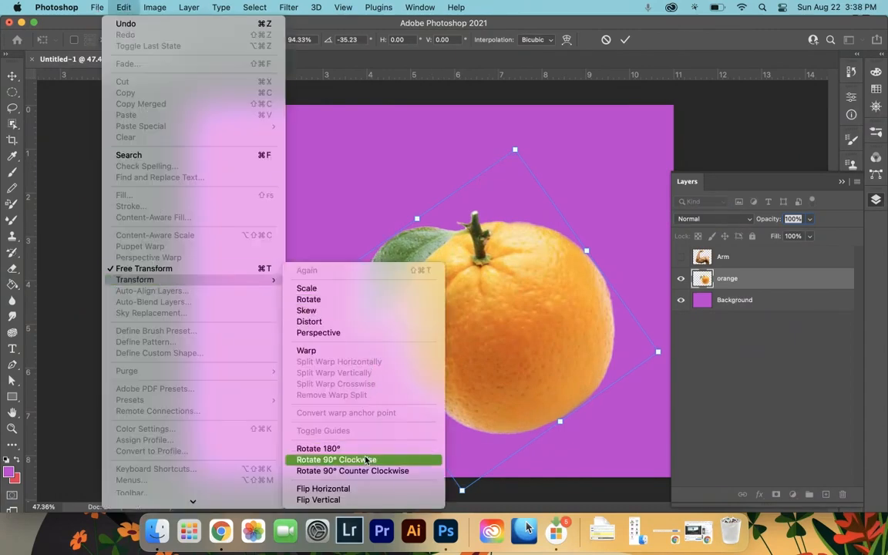
{"action": "left_click", "coordinate": [351, 494]}
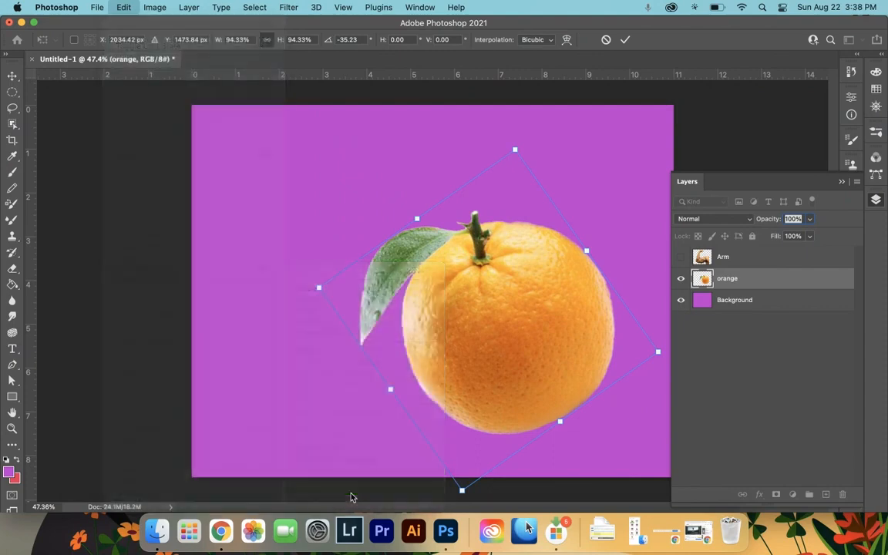
{"action": "left_click_drag", "start_coordinate": [520, 357], "coordinate": [568, 391]}
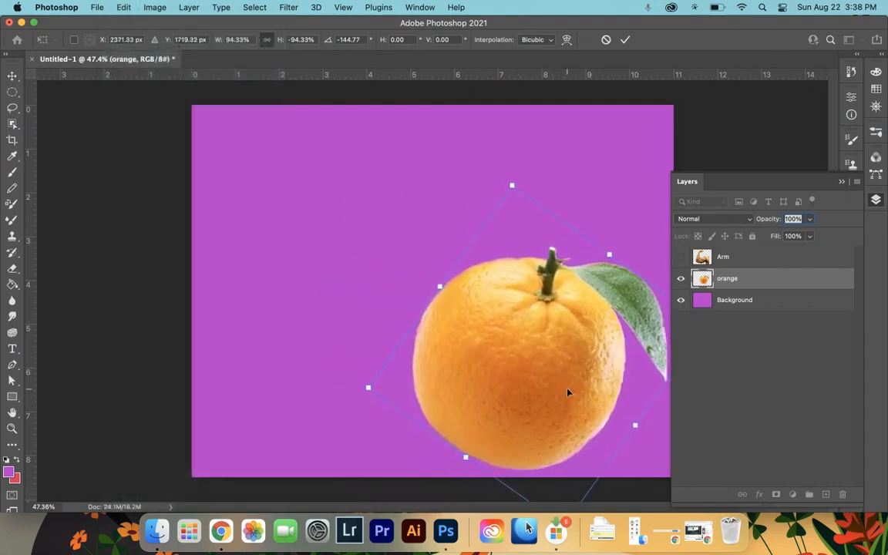
{"action": "key", "text": "Return"}
{"action": "key", "text": "z"}
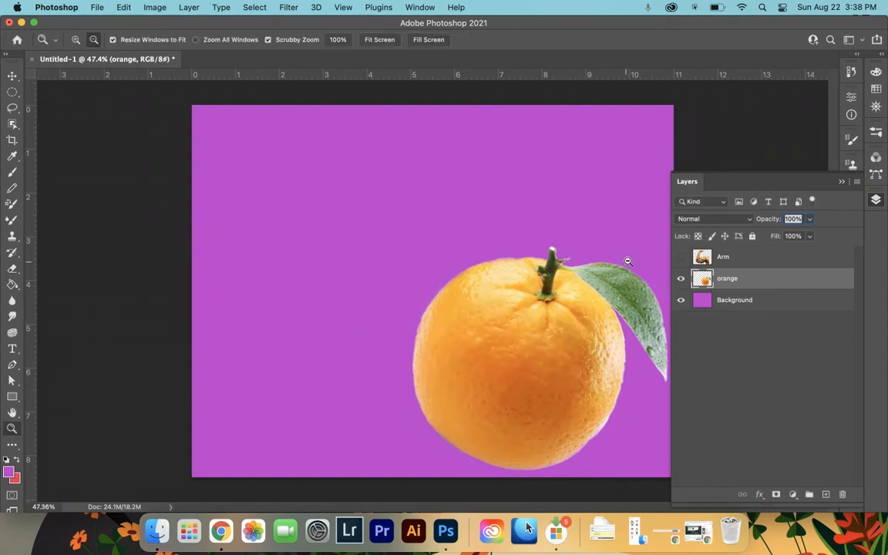
Step: Show the Arm layer, scale it to about 64%, rotate it about 17° and place its shoulder over the orange's upper-left side
{"action": "left_click", "coordinate": [681, 257]}
{"action": "left_click", "coordinate": [739, 264]}
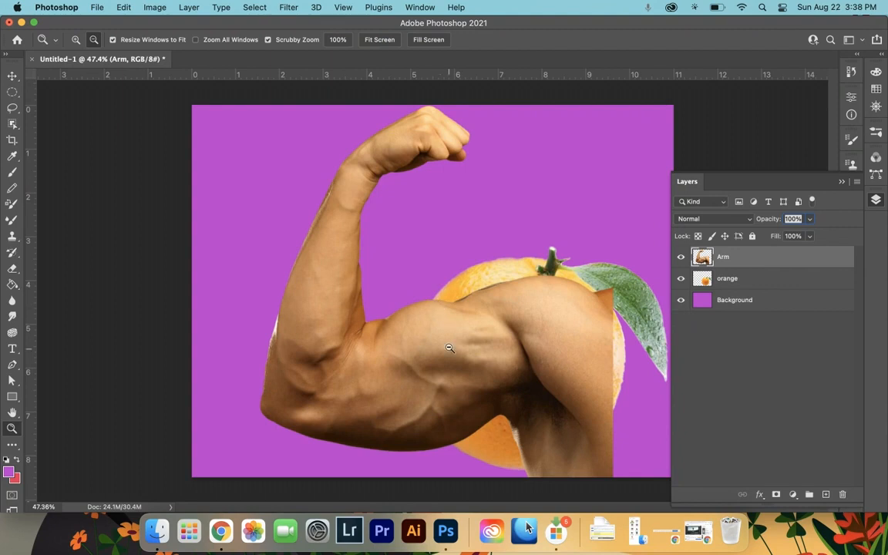
{"action": "key", "text": "super+t"}
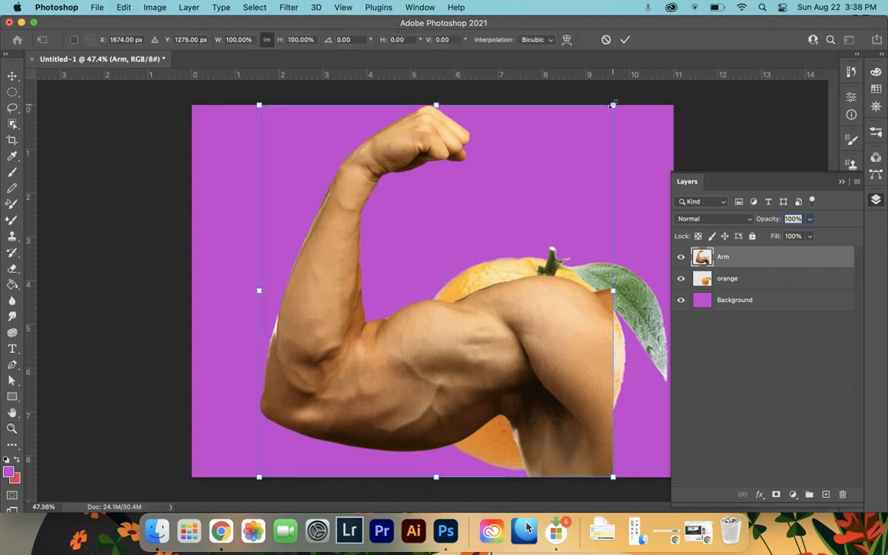
{"action": "left_click_drag", "start_coordinate": [613, 104], "coordinate": [484, 243]}
{"action": "left_click_drag", "start_coordinate": [361, 383], "coordinate": [357, 328]}
{"action": "left_click_drag", "start_coordinate": [265, 154], "coordinate": [309, 116]}
{"action": "left_click_drag", "start_coordinate": [463, 328], "coordinate": [477, 373]}
{"action": "left_click_drag", "start_coordinate": [467, 337], "coordinate": [465, 337]}
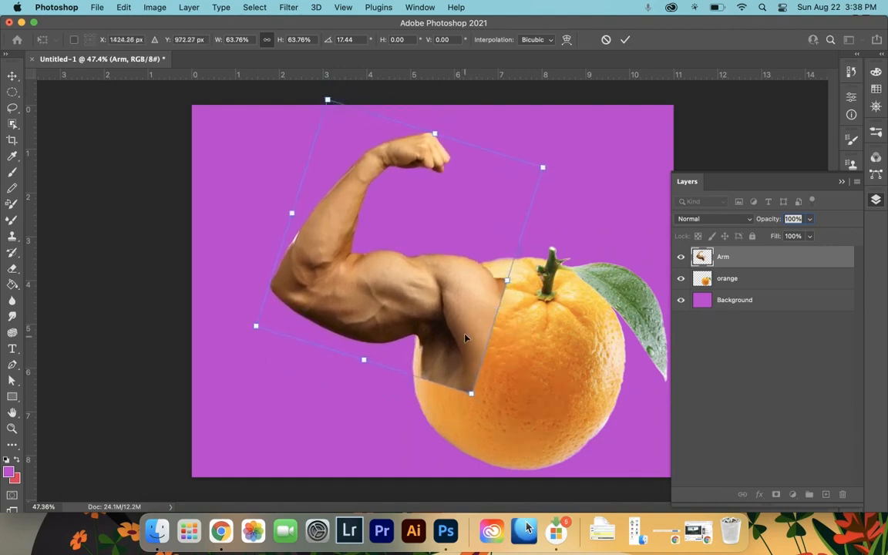
{"action": "left_click", "coordinate": [626, 40]}
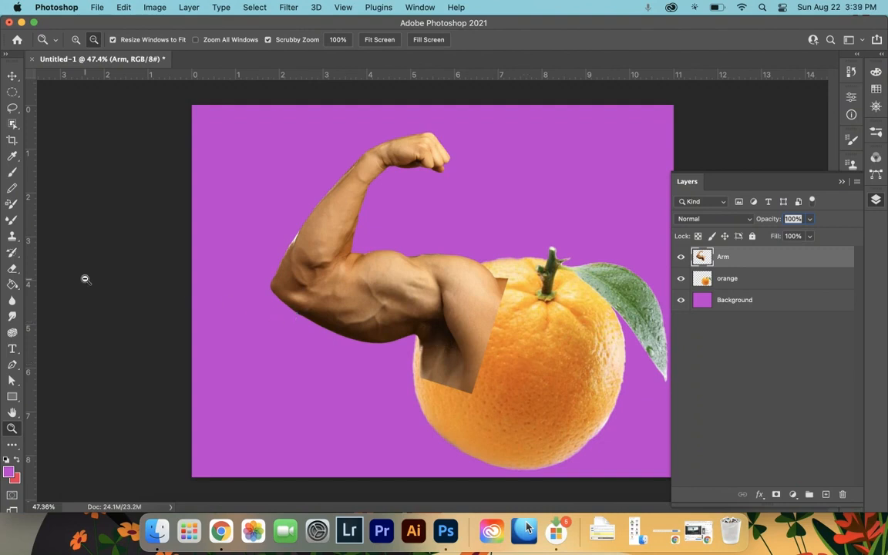
Step: Activate the standard Eraser tool and enlarge its soft round brush to about 260 px
{"action": "left_click", "coordinate": [10, 269]}
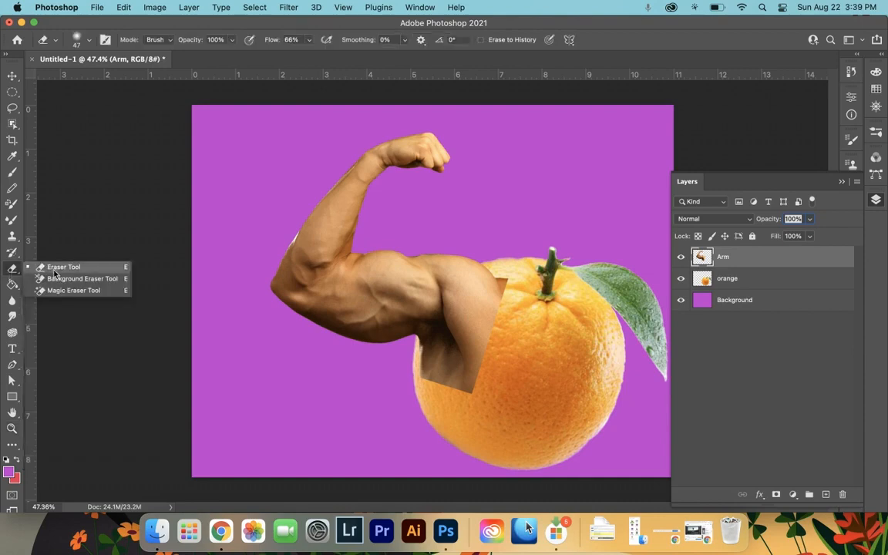
{"action": "left_click", "coordinate": [80, 269]}
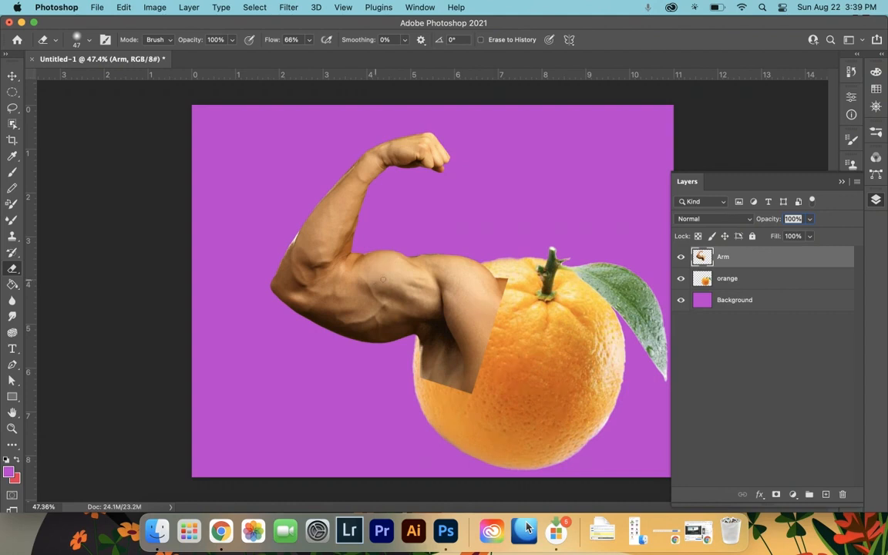
{"action": "left_click", "coordinate": [87, 42]}
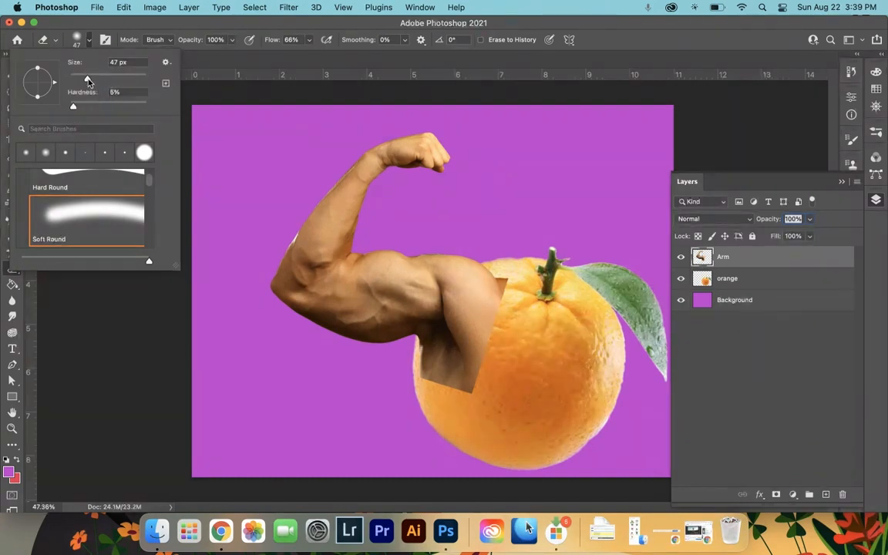
{"action": "left_click_drag", "start_coordinate": [87, 79], "coordinate": [122, 78]}
{"action": "left_click_drag", "start_coordinate": [124, 80], "coordinate": [116, 80]}
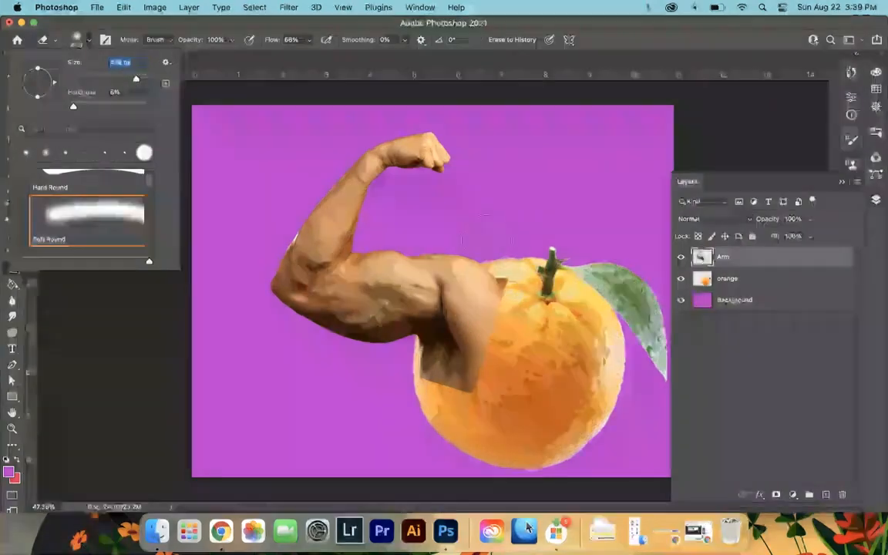
{"action": "left_click", "coordinate": [496, 203]}
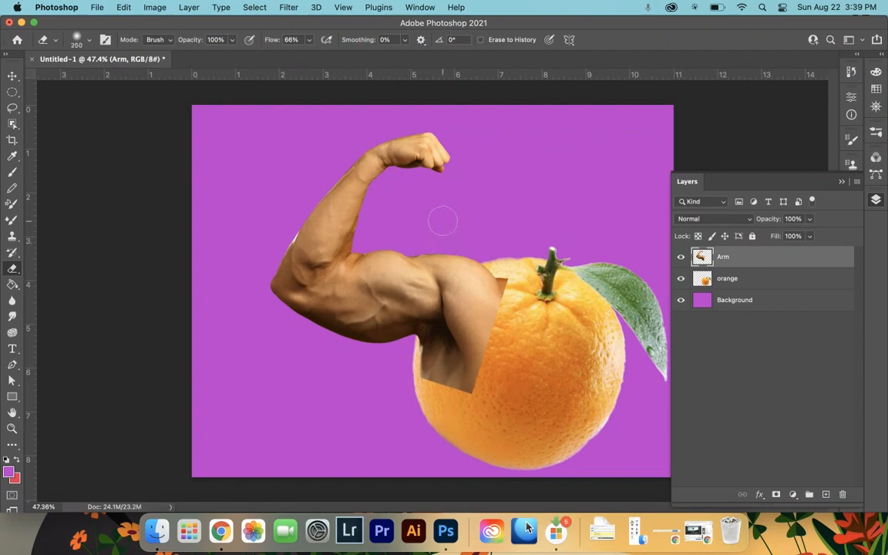
Step: Try larger and smaller eraser brush sizes, ending at 600 px
{"action": "key", "text": "bracketright"}
{"action": "key", "text": "bracketright"}
{"action": "key", "text": "bracketright"}
{"action": "key", "text": "bracketright"}
{"action": "key", "text": "bracketleft"}
{"action": "key", "text": "bracketleft"}
{"action": "key", "text": "bracketleft"}
{"action": "key", "text": "bracketleft"}
{"action": "key", "text": "bracketright"}
{"action": "key", "text": "bracketright"}
Step: Try the eraser brush's hardness at 0%, ending with the hardness at its maximum
{"action": "left_click", "coordinate": [89, 43]}
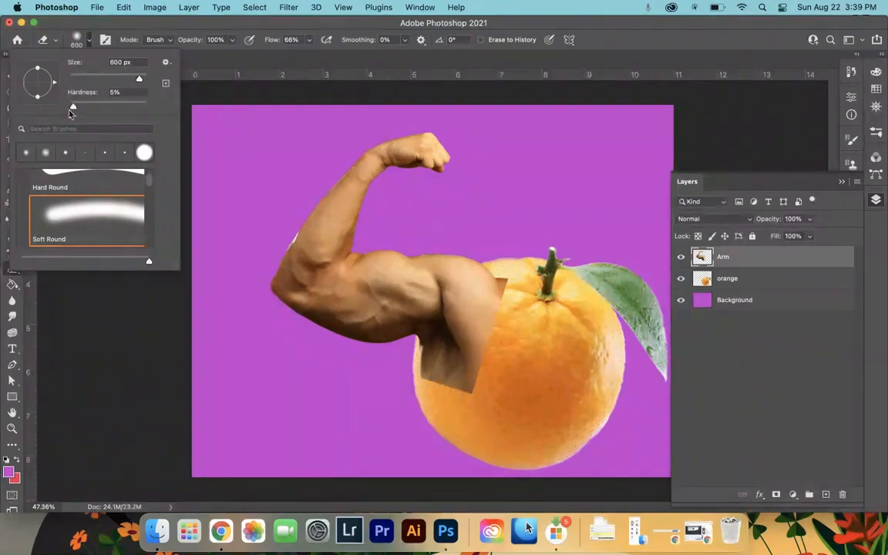
{"action": "mouse_move", "coordinate": [72, 108]}
{"action": "left_mouse_down"}
{"action": "mouse_move", "coordinate": [157, 112]}
{"action": "mouse_move", "coordinate": [50, 116]}
{"action": "mouse_move", "coordinate": [109, 117]}
{"action": "left_mouse_up"}
{"action": "left_click_drag", "start_coordinate": [149, 115], "coordinate": [76, 119]}
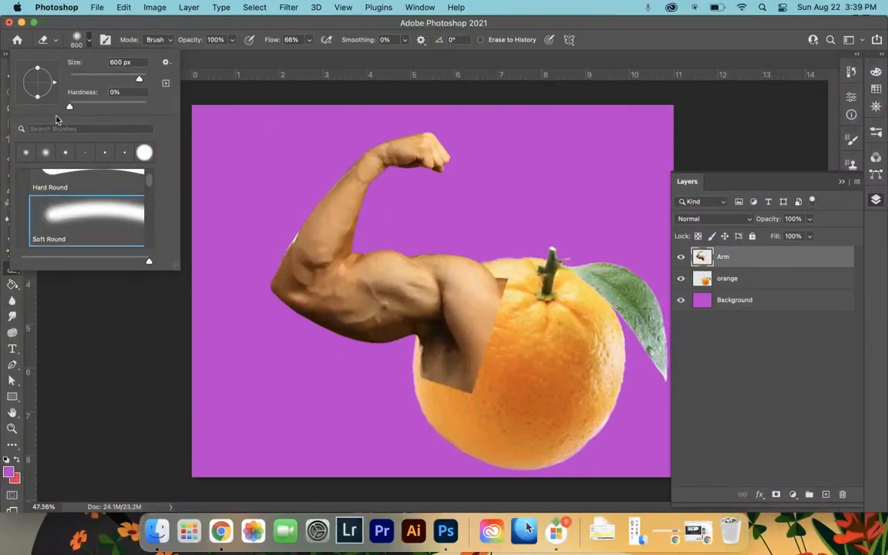
{"action": "left_click_drag", "start_coordinate": [56, 117], "coordinate": [165, 116]}
Step: Erase a test spot on the upper arm at 66% flow, inspect its edge up close and undo the erasing
{"action": "left_click", "coordinate": [424, 254]}
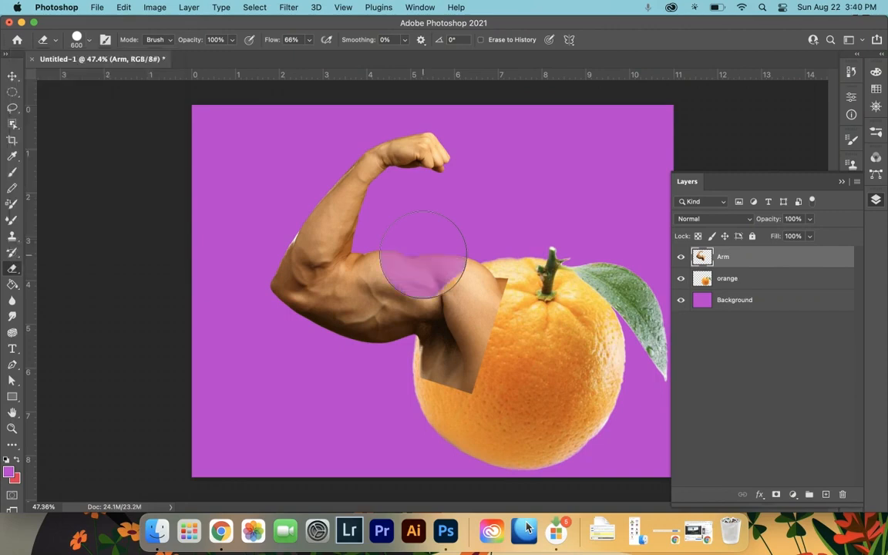
{"action": "key", "text": "z"}
{"action": "left_click_drag", "start_coordinate": [421, 276], "coordinate": [483, 275]}
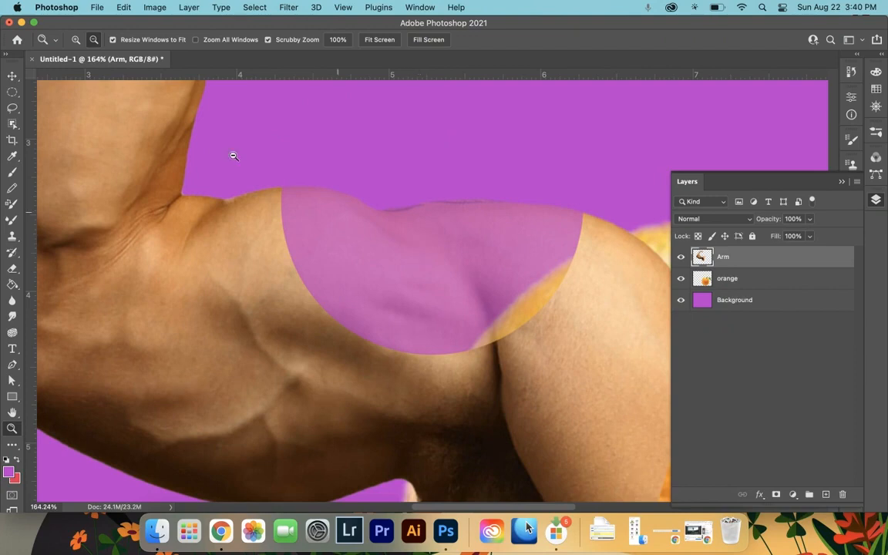
{"action": "key", "text": "e"}
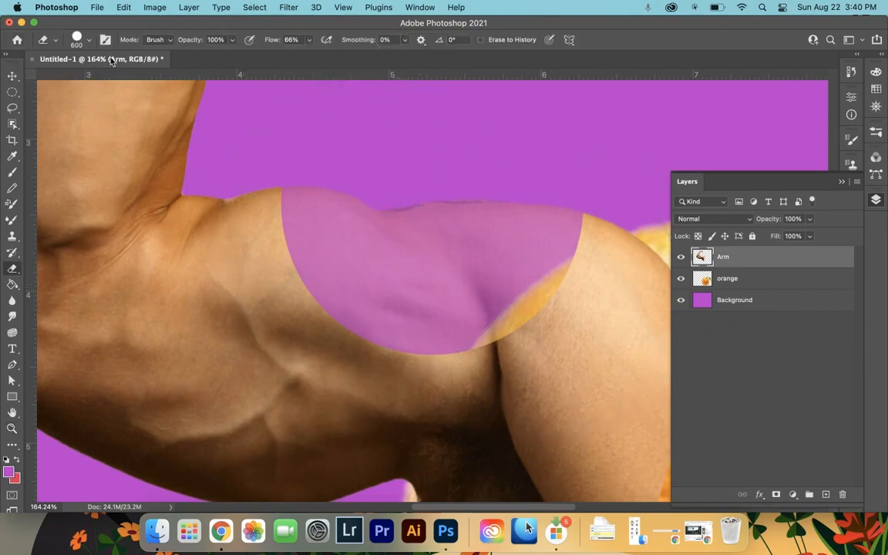
{"action": "left_click", "coordinate": [121, 8]}
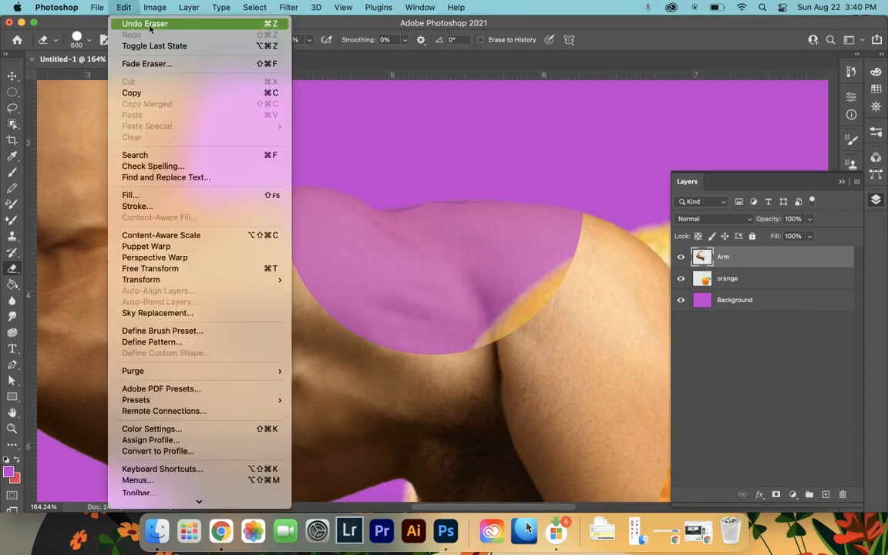
{"action": "left_click", "coordinate": [147, 24]}
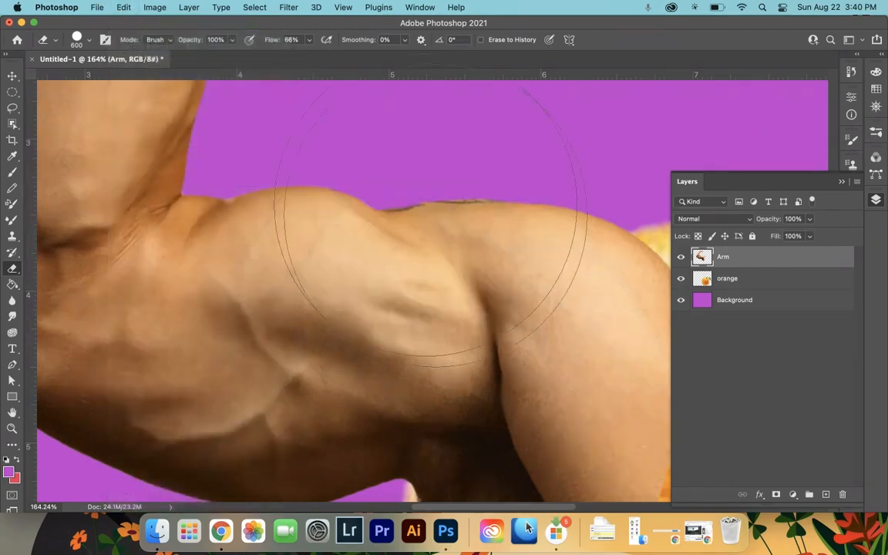
Step: Set the eraser flow to 100%, test it with a single spot on the upper arm and undo that spot
{"action": "left_click_drag", "start_coordinate": [274, 44], "coordinate": [312, 48]}
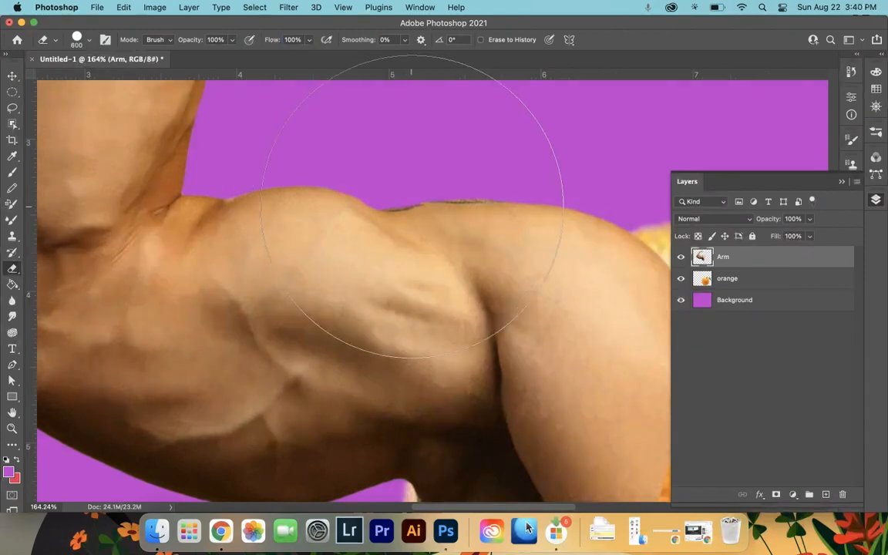
{"action": "left_click", "coordinate": [421, 208]}
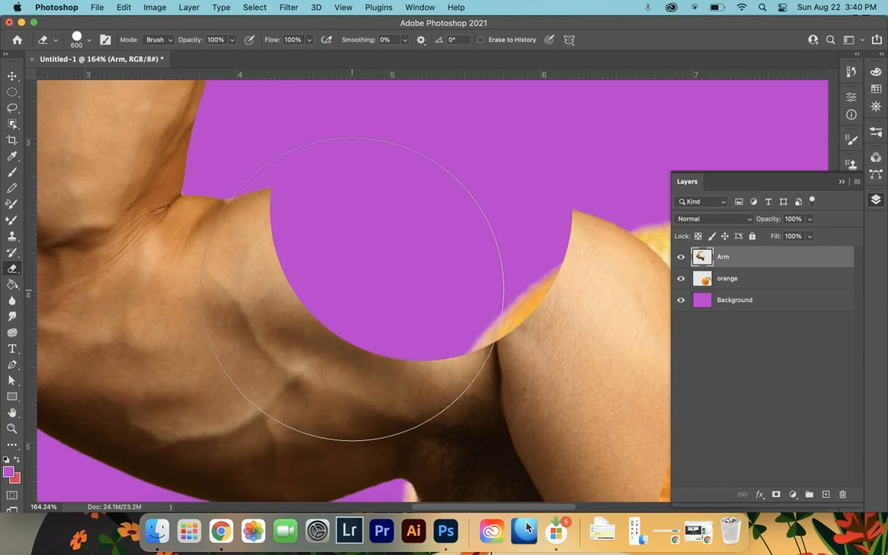
{"action": "key", "text": "super+z"}
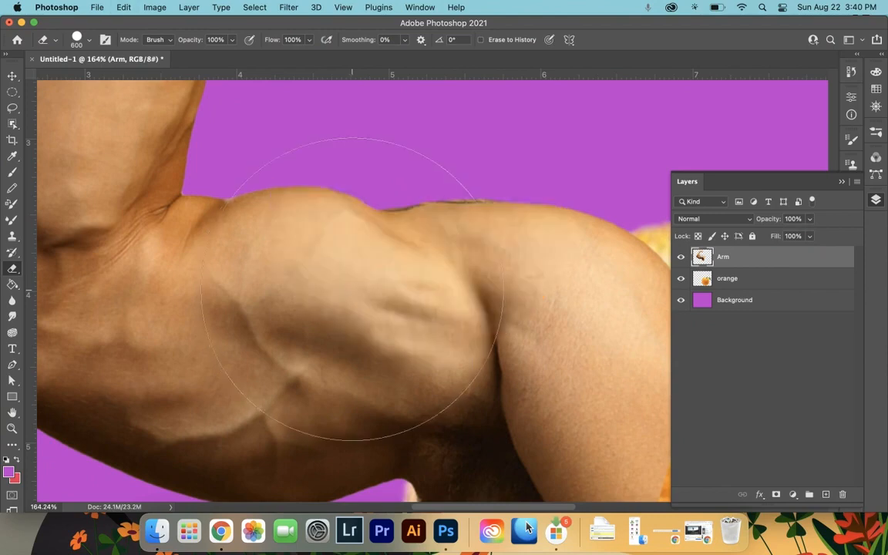
{"action": "left_click_drag", "start_coordinate": [479, 357], "coordinate": [271, 137]}
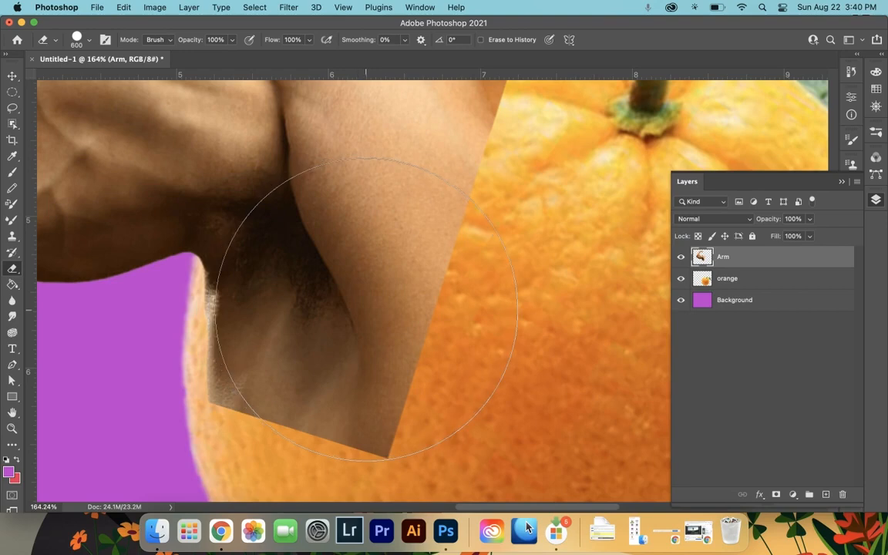
Step: Set the eraser's hardness to 0%, test a soft 600 px stroke across the upper arm and undo it
{"action": "key", "text": "z"}
{"action": "left_click_drag", "start_coordinate": [397, 311], "coordinate": [351, 310]}
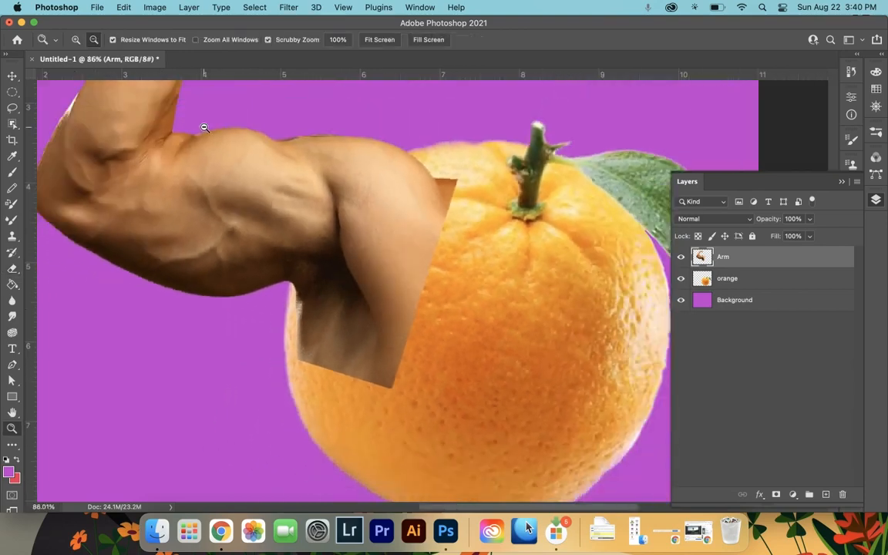
{"action": "left_click", "coordinate": [12, 269]}
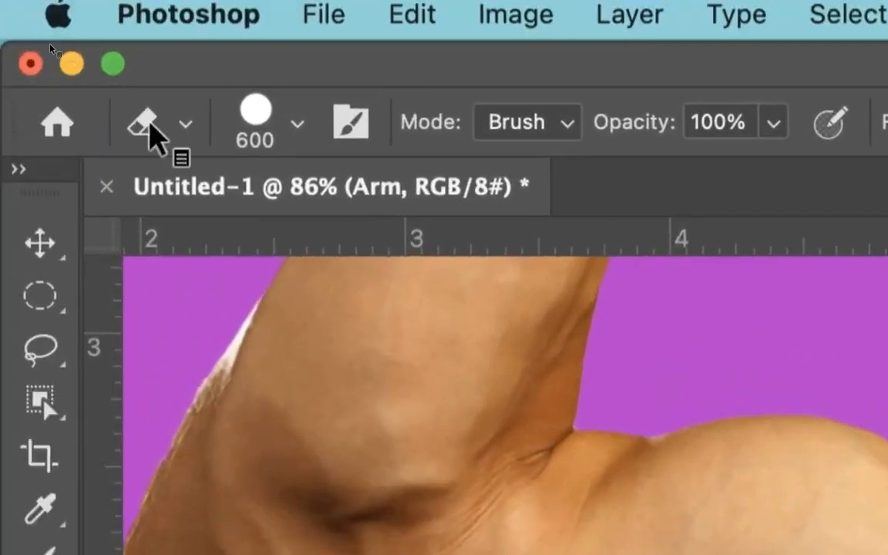
{"action": "left_click", "coordinate": [45, 33]}
{"action": "left_click", "coordinate": [168, 138]}
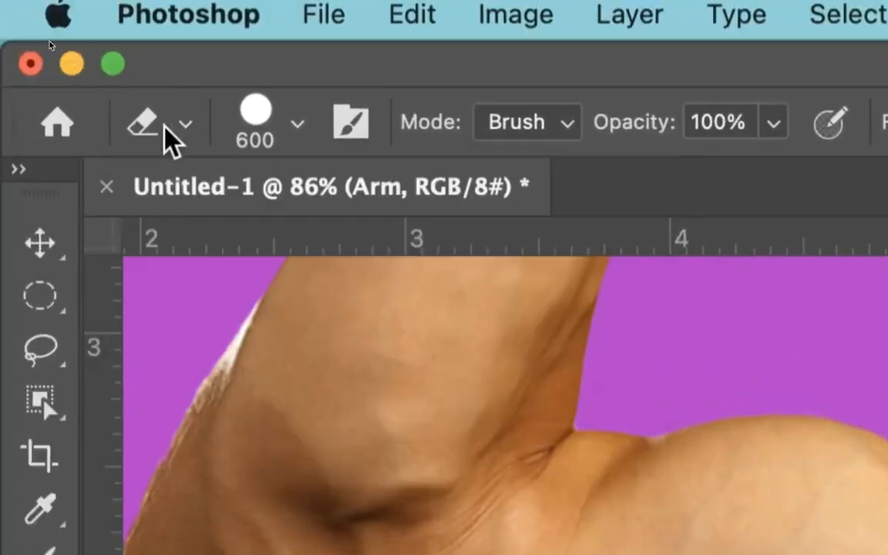
{"action": "left_click", "coordinate": [160, 143]}
{"action": "left_click", "coordinate": [161, 139]}
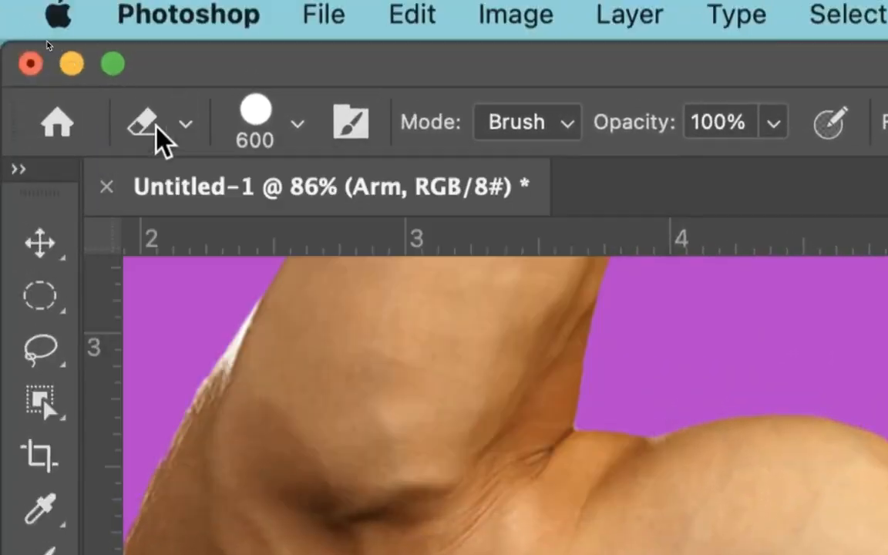
{"action": "left_click", "coordinate": [296, 129]}
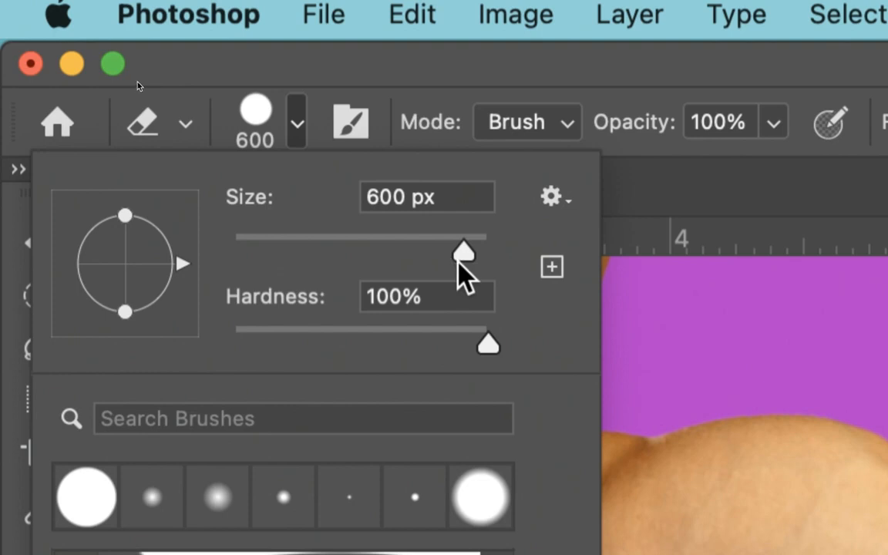
{"action": "mouse_move", "coordinate": [472, 347]}
{"action": "left_mouse_down"}
{"action": "mouse_move", "coordinate": [484, 344]}
{"action": "mouse_move", "coordinate": [230, 350]}
{"action": "left_mouse_up"}
{"action": "left_click", "coordinate": [440, 296]}
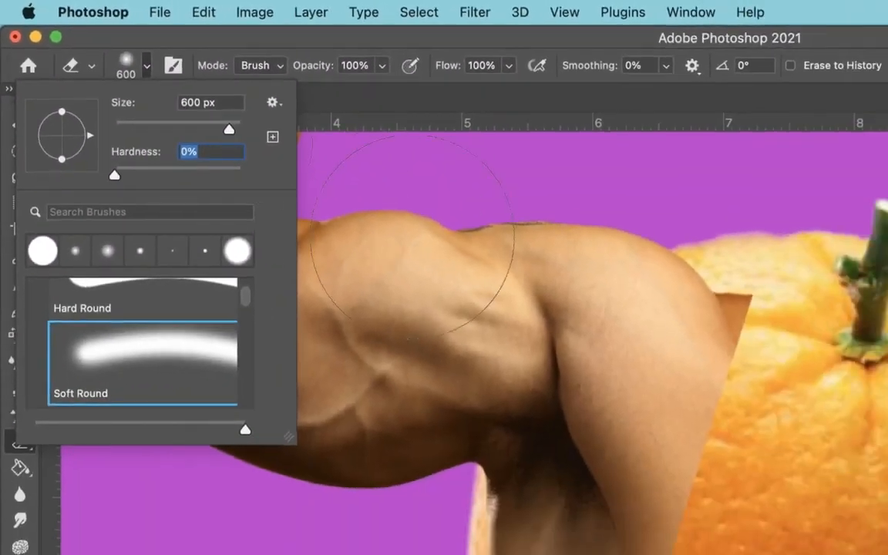
{"action": "mouse_move", "coordinate": [427, 229]}
{"action": "left_mouse_down"}
{"action": "mouse_move", "coordinate": [548, 379]}
{"action": "mouse_move", "coordinate": [573, 318]}
{"action": "mouse_move", "coordinate": [549, 295]}
{"action": "mouse_move", "coordinate": [560, 283]}
{"action": "mouse_move", "coordinate": [541, 313]}
{"action": "mouse_move", "coordinate": [466, 310]}
{"action": "mouse_move", "coordinate": [398, 271]}
{"action": "mouse_move", "coordinate": [502, 329]}
{"action": "mouse_move", "coordinate": [524, 278]}
{"action": "mouse_move", "coordinate": [358, 273]}
{"action": "mouse_move", "coordinate": [377, 257]}
{"action": "mouse_move", "coordinate": [472, 332]}
{"action": "left_mouse_up"}
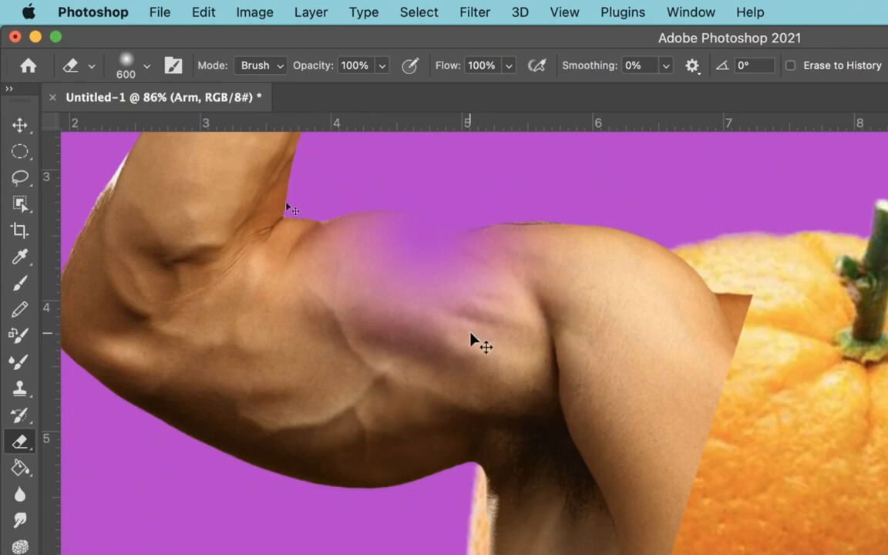
{"action": "key", "text": "super+z"}
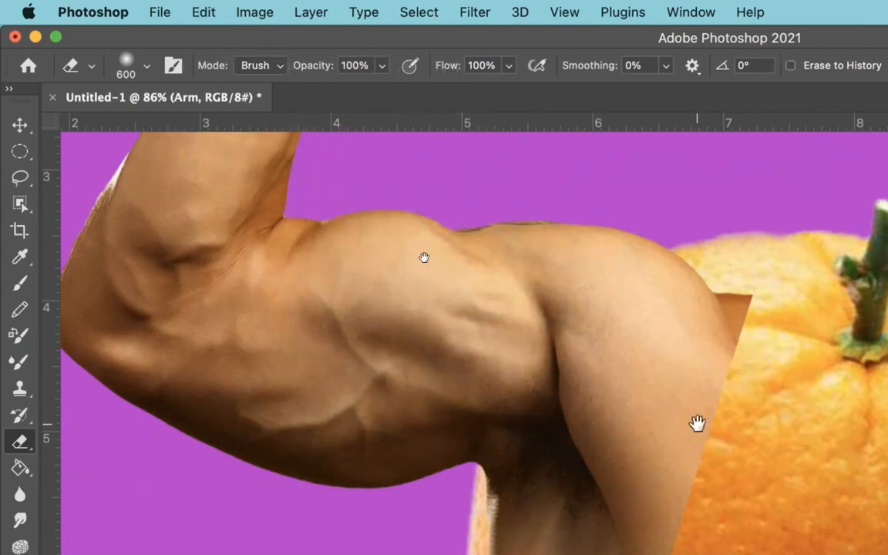
Step: Set the eraser's hardness to 67% and erase the cutout corner beside the top of the shoulder with a 150 px brush
{"action": "left_click_drag", "start_coordinate": [600, 313], "coordinate": [500, 224]}
{"action": "key", "text": "z"}
{"action": "left_click_drag", "start_coordinate": [502, 289], "coordinate": [502, 288]}
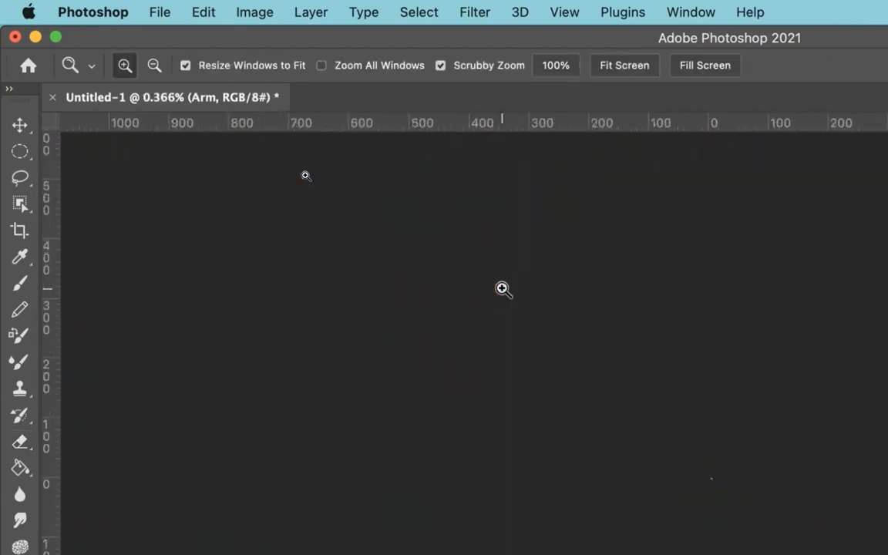
{"action": "key", "text": "super+0"}
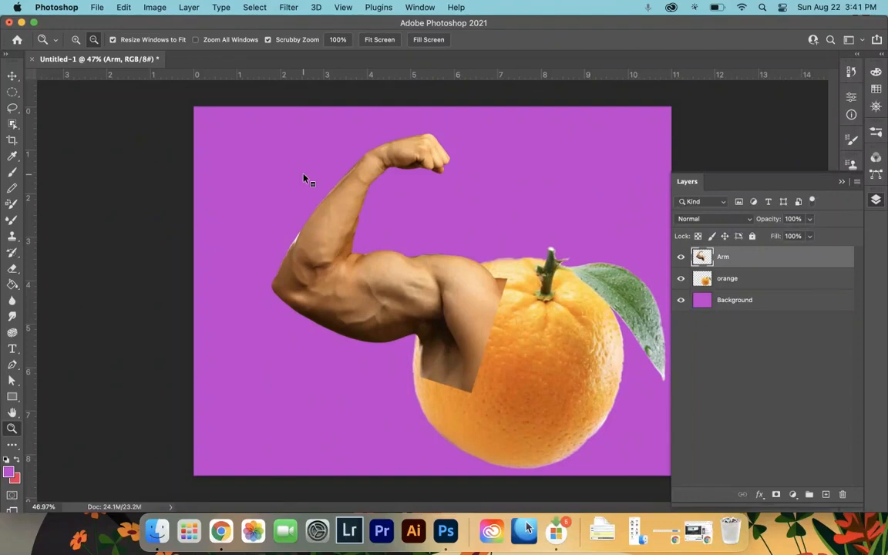
{"action": "left_click_drag", "start_coordinate": [304, 175], "coordinate": [493, 349]}
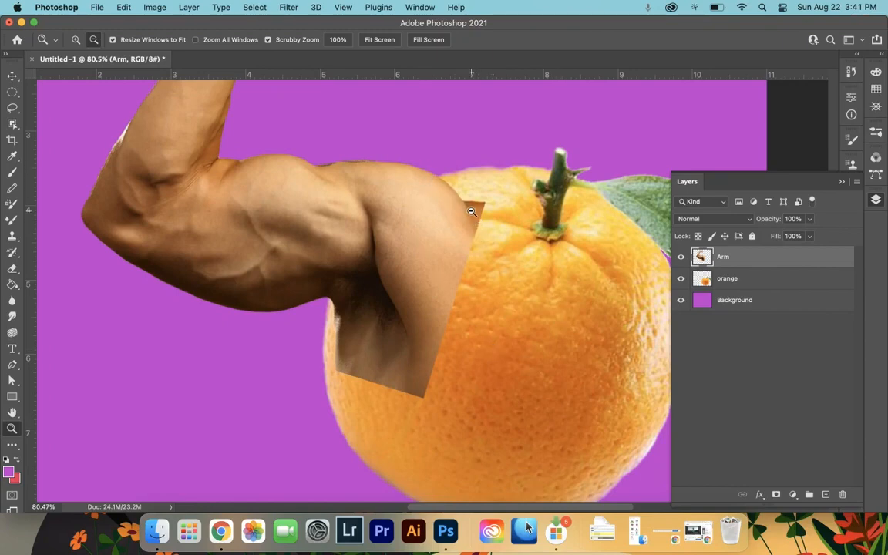
{"action": "key", "text": "e"}
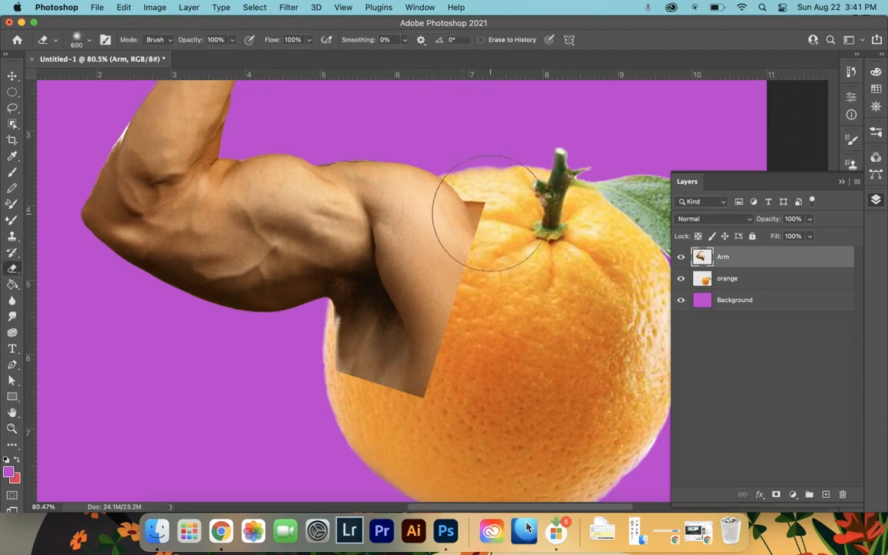
{"action": "left_click", "coordinate": [89, 44]}
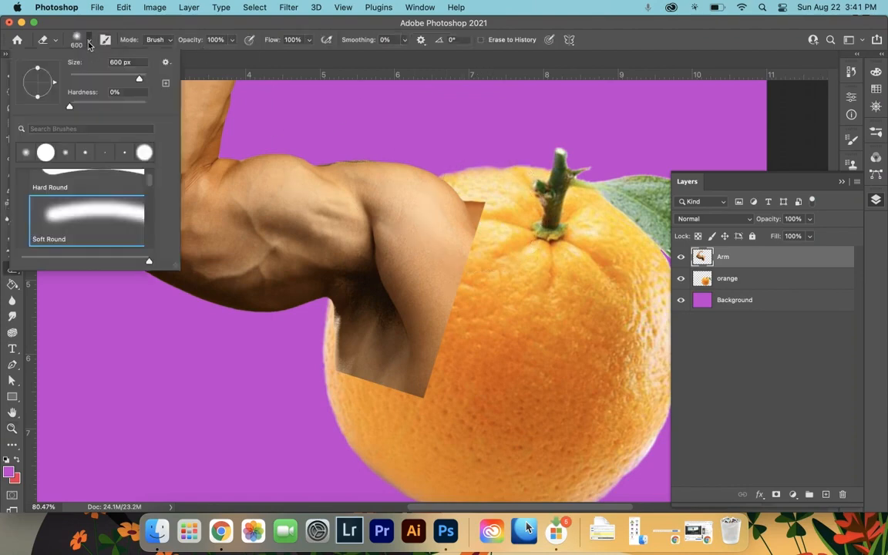
{"action": "left_click_drag", "start_coordinate": [69, 106], "coordinate": [121, 110]}
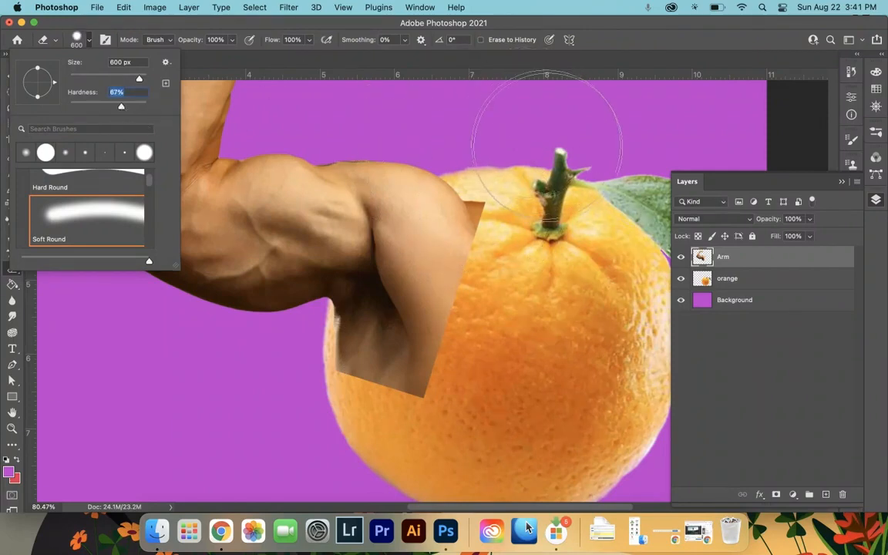
{"action": "key", "text": "Return"}
{"action": "mouse_move", "coordinate": [546, 193]}
{"action": "left_mouse_down"}
{"action": "mouse_move", "coordinate": [488, 205]}
{"action": "mouse_move", "coordinate": [482, 191]}
{"action": "mouse_move", "coordinate": [491, 207]}
{"action": "mouse_move", "coordinate": [483, 200]}
{"action": "left_mouse_up"}
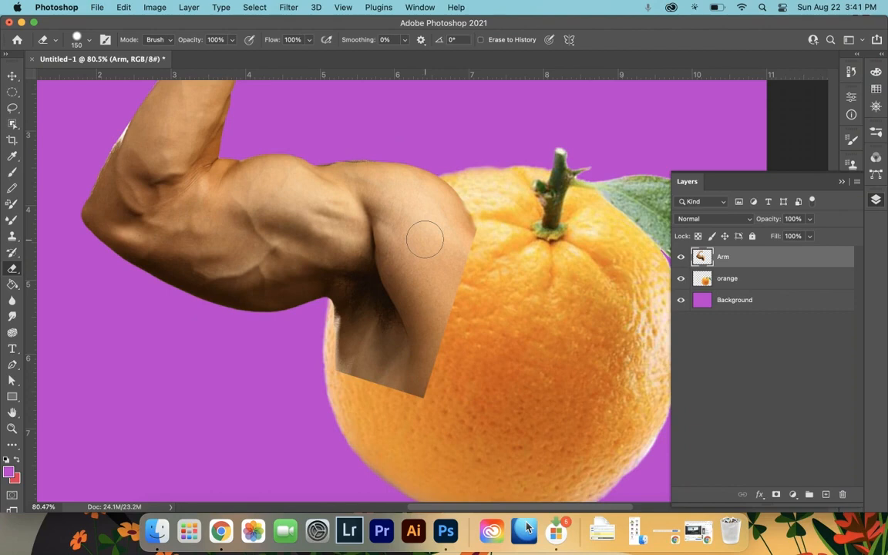
Step: Set the eraser to 600 px, 83% opacity and 0% hardness
{"action": "key", "text": "bracketright"}
{"action": "key", "text": "bracketright"}
{"action": "key", "text": "bracketright"}
{"action": "key", "text": "bracketright"}
{"action": "key", "text": "bracketright"}
{"action": "key", "text": "bracketright"}
{"action": "key", "text": "bracketright"}
{"action": "key", "text": "bracketright"}
{"action": "key", "text": "bracketright"}
{"action": "key", "text": "bracketright"}
{"action": "key", "text": "bracketright"}
{"action": "key", "text": "bracketright"}
{"action": "key", "text": "bracketleft"}
{"action": "left_click_drag", "start_coordinate": [183, 46], "coordinate": [174, 48]}
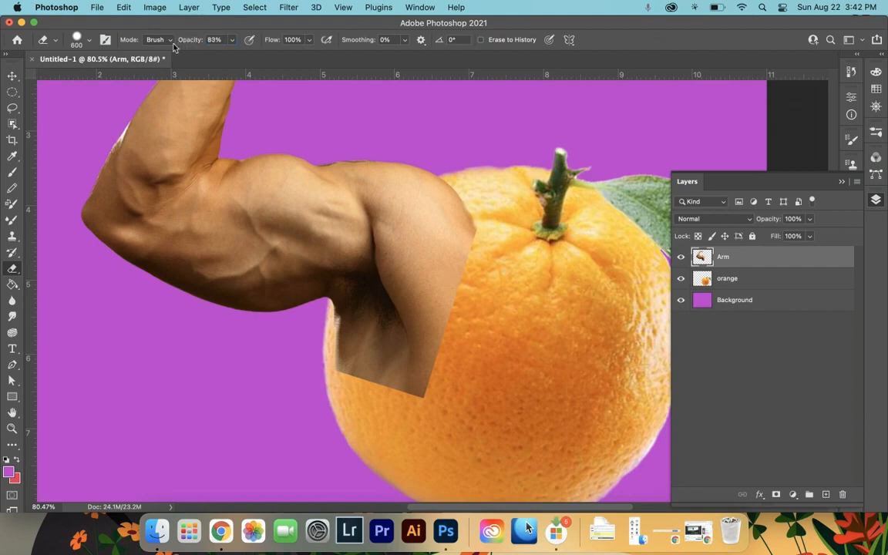
{"action": "left_click", "coordinate": [87, 43]}
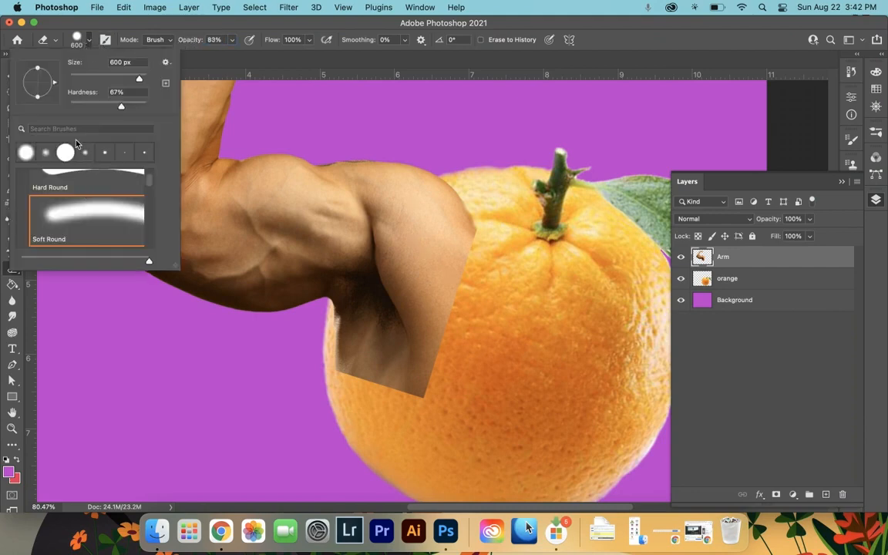
{"action": "left_click_drag", "start_coordinate": [112, 110], "coordinate": [84, 110]}
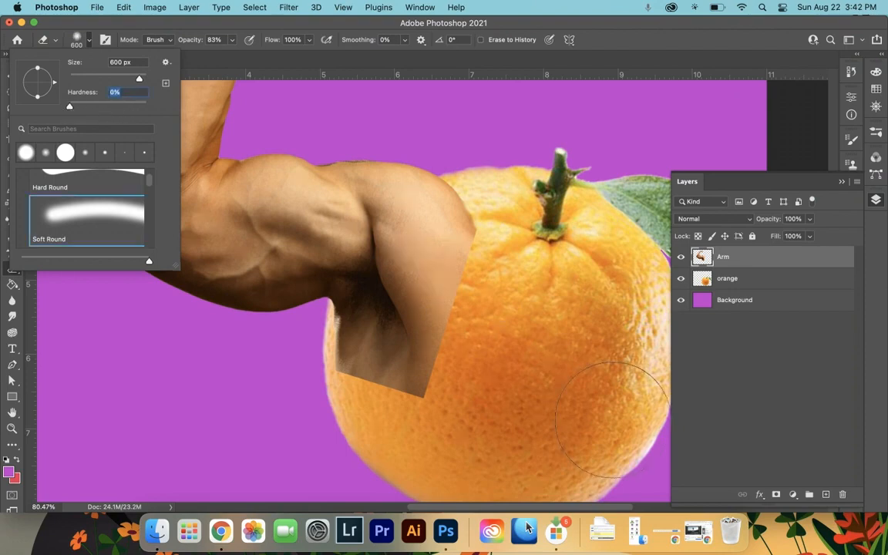
{"action": "key", "text": "Return"}
Step: Softly erase the cutout's straight edges along the shoulder and below the armpit to blend the arm into the orange
{"action": "mouse_move", "coordinate": [486, 341]}
{"action": "left_mouse_down"}
{"action": "mouse_move", "coordinate": [493, 320]}
{"action": "mouse_move", "coordinate": [510, 316]}
{"action": "mouse_move", "coordinate": [512, 283]}
{"action": "mouse_move", "coordinate": [493, 240]}
{"action": "left_mouse_up"}
{"action": "mouse_move", "coordinate": [412, 425]}
{"action": "left_mouse_down"}
{"action": "mouse_move", "coordinate": [355, 390]}
{"action": "mouse_move", "coordinate": [301, 414]}
{"action": "mouse_move", "coordinate": [297, 391]}
{"action": "mouse_move", "coordinate": [277, 396]}
{"action": "mouse_move", "coordinate": [299, 395]}
{"action": "mouse_move", "coordinate": [297, 406]}
{"action": "mouse_move", "coordinate": [357, 386]}
{"action": "mouse_move", "coordinate": [426, 397]}
{"action": "mouse_move", "coordinate": [488, 384]}
{"action": "mouse_move", "coordinate": [347, 406]}
{"action": "left_mouse_up"}
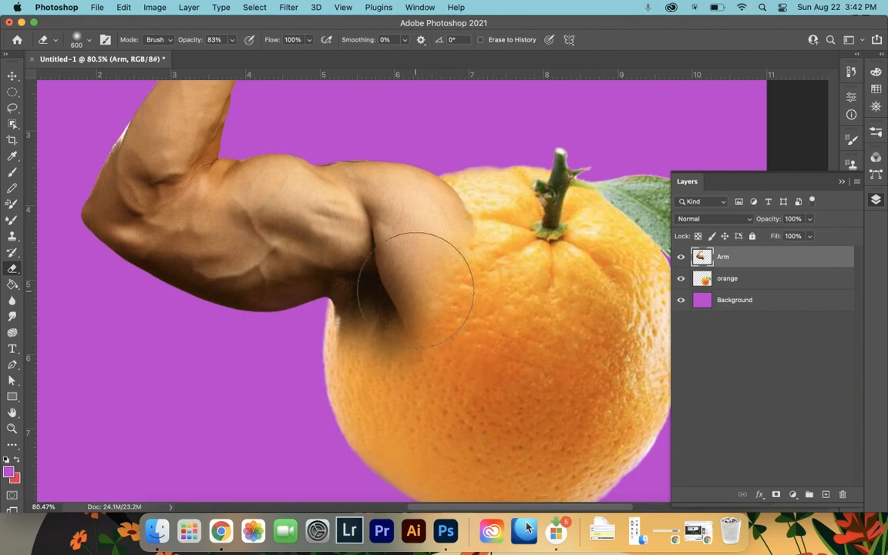
{"action": "left_click_drag", "start_coordinate": [415, 262], "coordinate": [447, 293]}
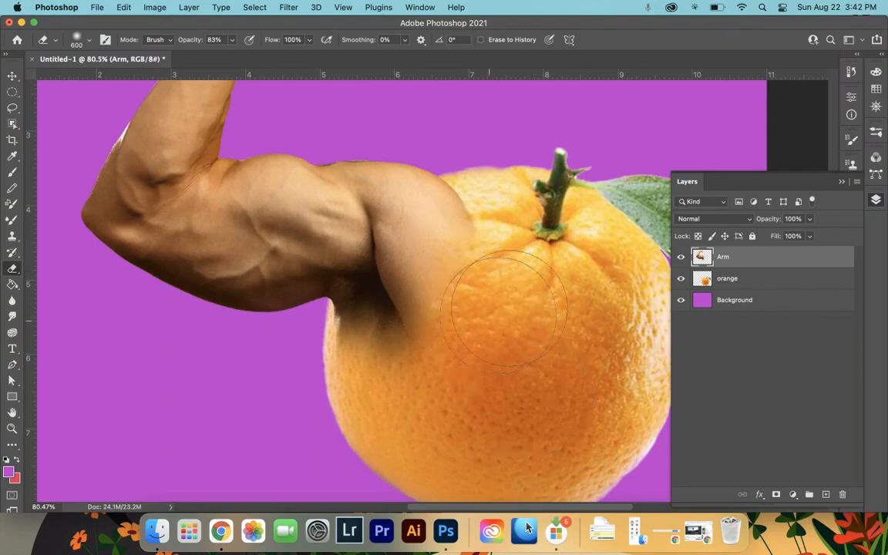
{"action": "key", "text": "space"}
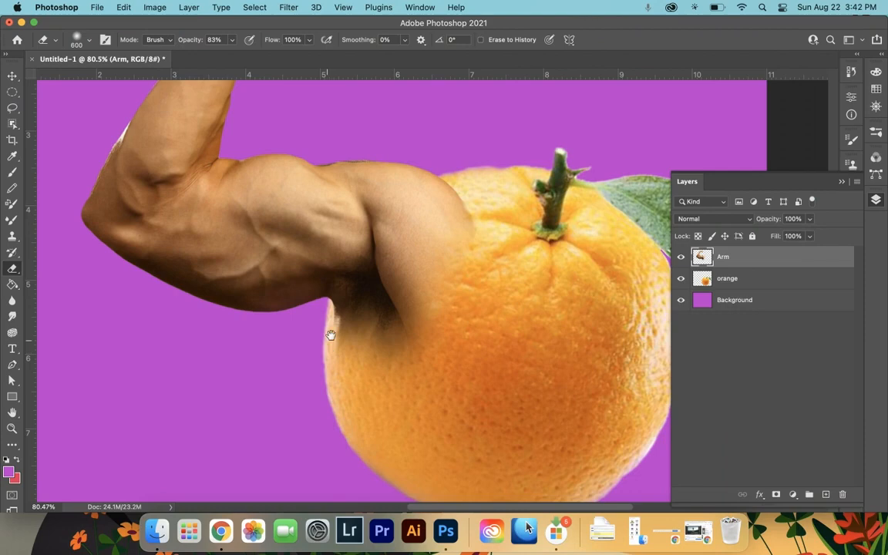
{"action": "left_click_drag", "start_coordinate": [419, 307], "coordinate": [416, 353]}
{"action": "key", "text": "z"}
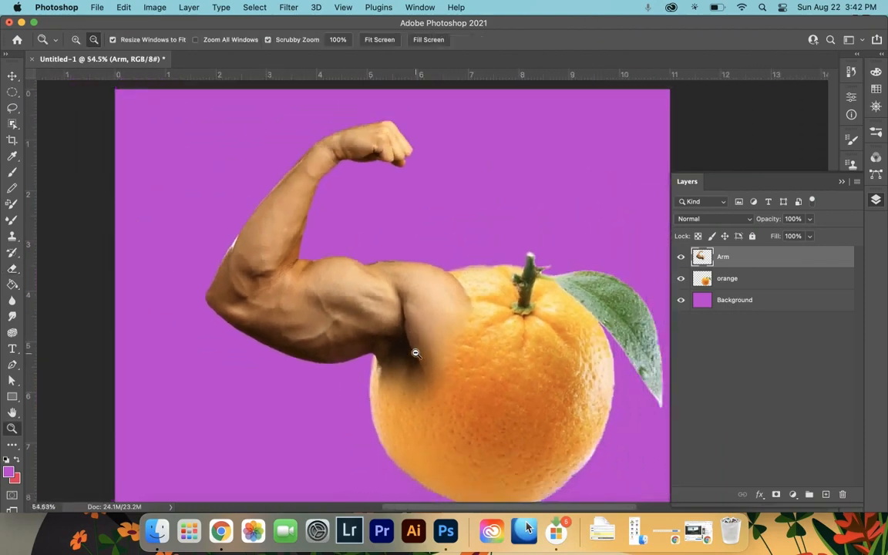
Step: Move the arm away from the orange and inspect its faded shoulder edge up close
{"action": "key", "text": "v"}
{"action": "left_click_drag", "start_coordinate": [392, 316], "coordinate": [319, 299]}
{"action": "key", "text": "z"}
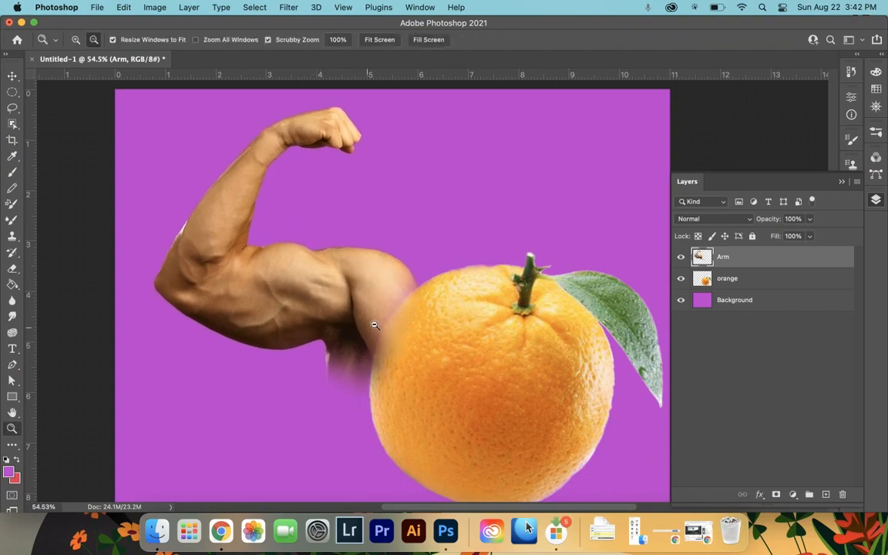
{"action": "left_click_drag", "start_coordinate": [386, 328], "coordinate": [420, 334]}
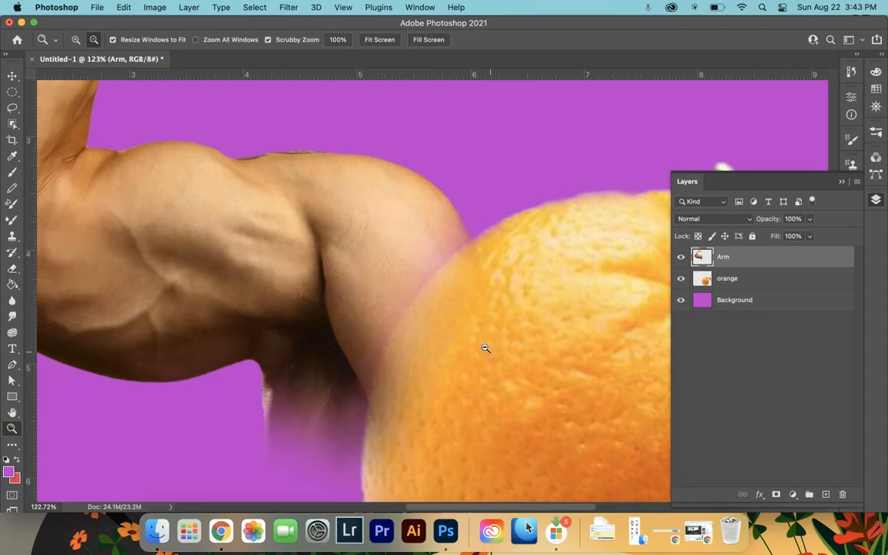
{"action": "left_click_drag", "start_coordinate": [493, 319], "coordinate": [463, 313]}
Step: Move the arm back onto the orange and fine-tune its position so the shoulder blends into the fruit
{"action": "key", "text": "v"}
{"action": "left_click_drag", "start_coordinate": [384, 276], "coordinate": [441, 294]}
{"action": "left_click_drag", "start_coordinate": [504, 349], "coordinate": [413, 272]}
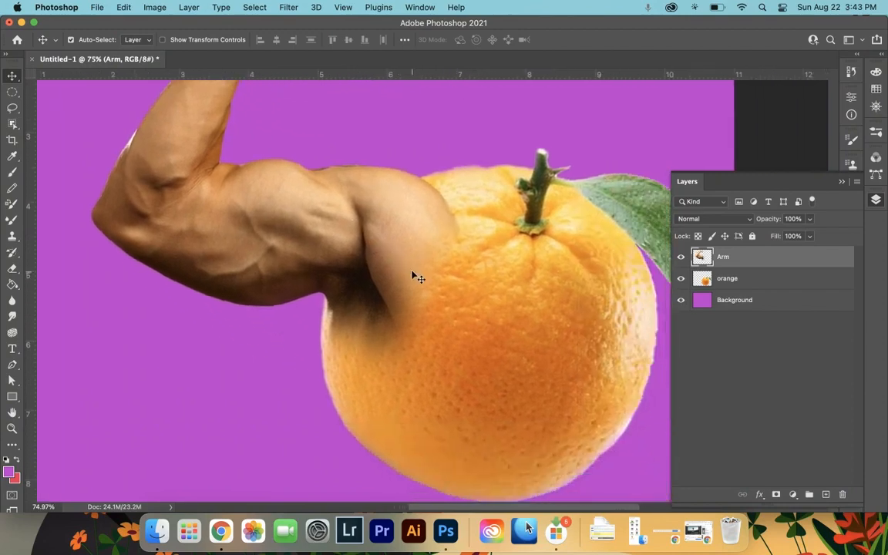
{"action": "left_click_drag", "start_coordinate": [375, 216], "coordinate": [377, 223]}
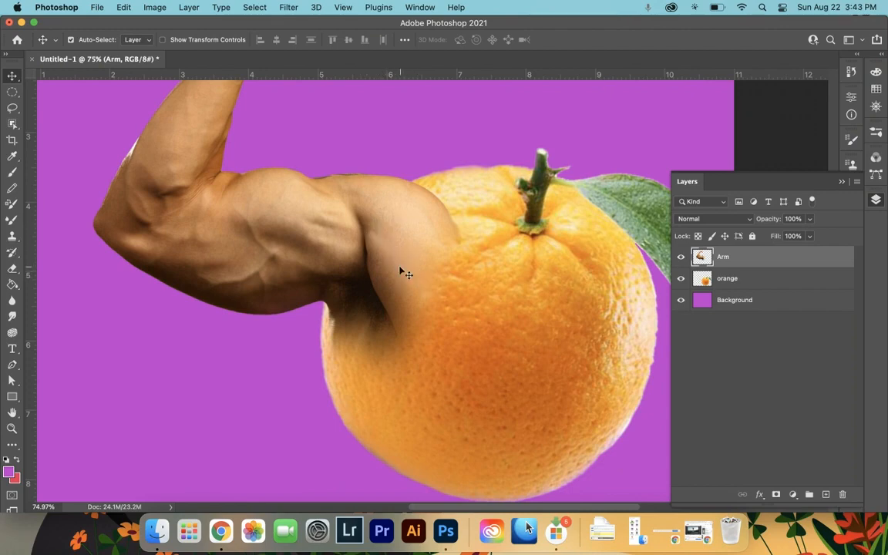
{"action": "left_click_drag", "start_coordinate": [400, 266], "coordinate": [396, 261]}
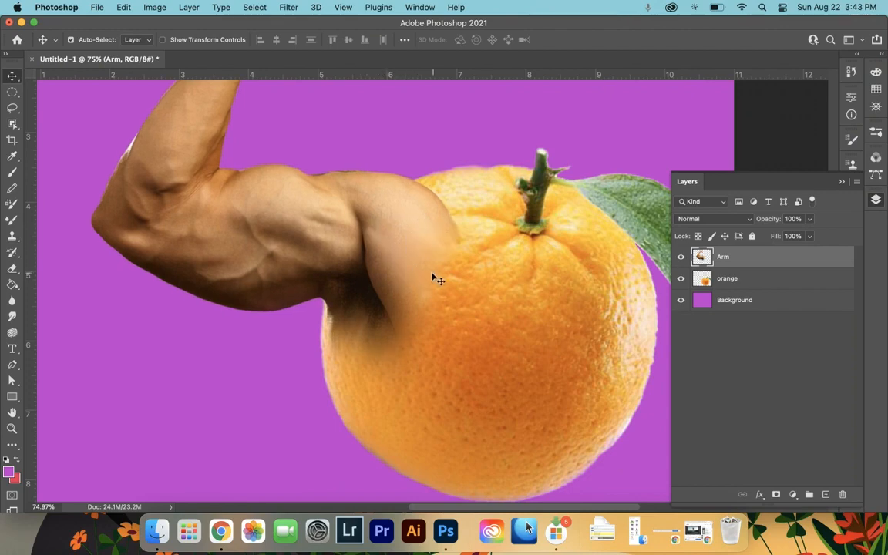
{"action": "mouse_move", "coordinate": [266, 212]}
{"action": "left_mouse_down"}
{"action": "mouse_move", "coordinate": [279, 246]}
{"action": "mouse_move", "coordinate": [256, 224]}
{"action": "mouse_move", "coordinate": [255, 209]}
{"action": "left_mouse_up"}
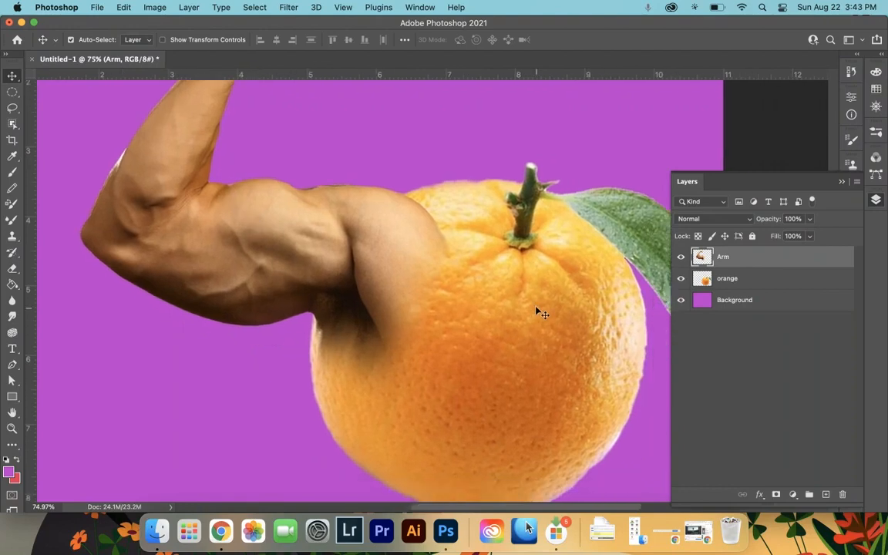
{"action": "key", "text": "z"}
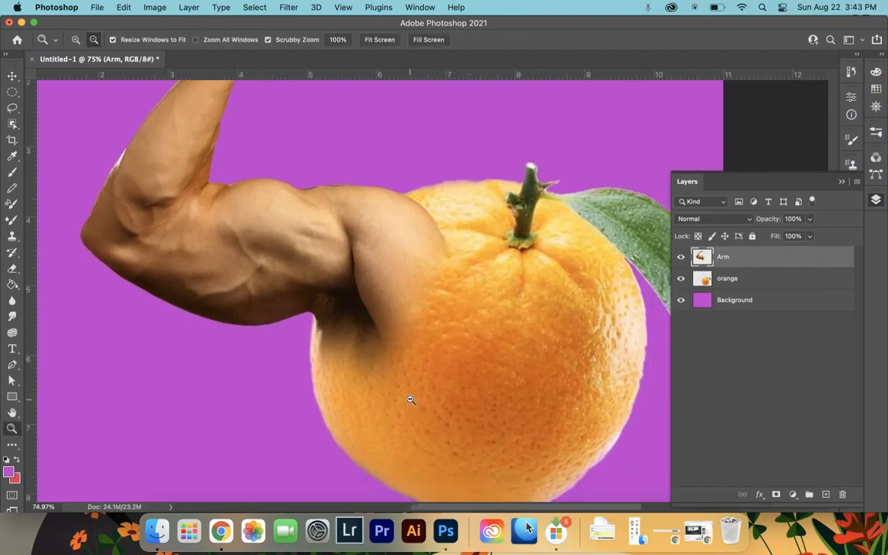
{"action": "left_click", "coordinate": [390, 388], "text": "alt"}
{"action": "left_click_drag", "start_coordinate": [393, 389], "coordinate": [398, 388]}
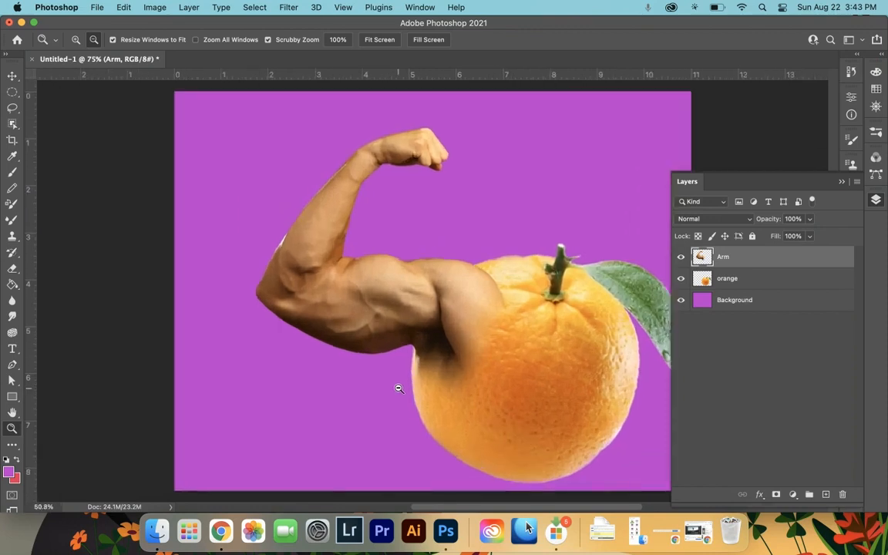
{"action": "left_click_drag", "start_coordinate": [472, 362], "coordinate": [456, 363]}
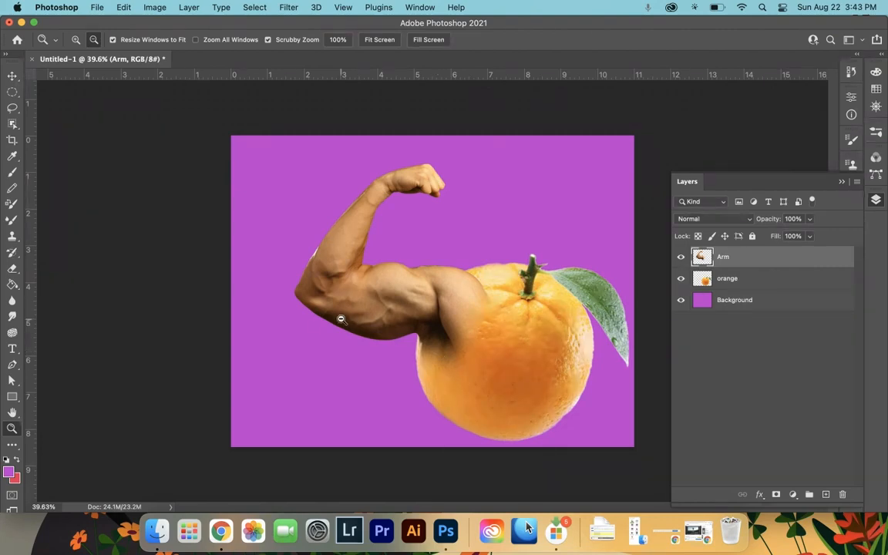
Step: Switch to the Brush tool, set the foreground color to yellow #fbe84a and add a new layer above the arm
{"action": "key", "text": "b"}
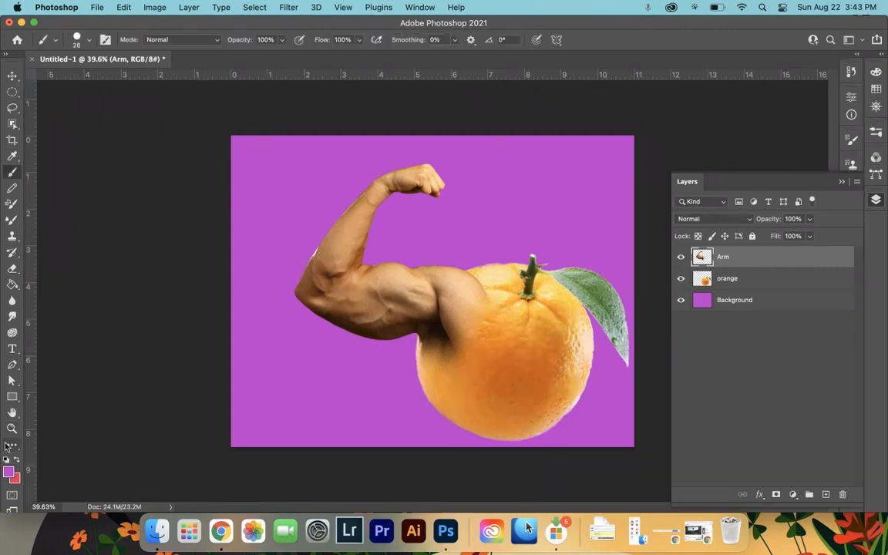
{"action": "left_click", "coordinate": [9, 471]}
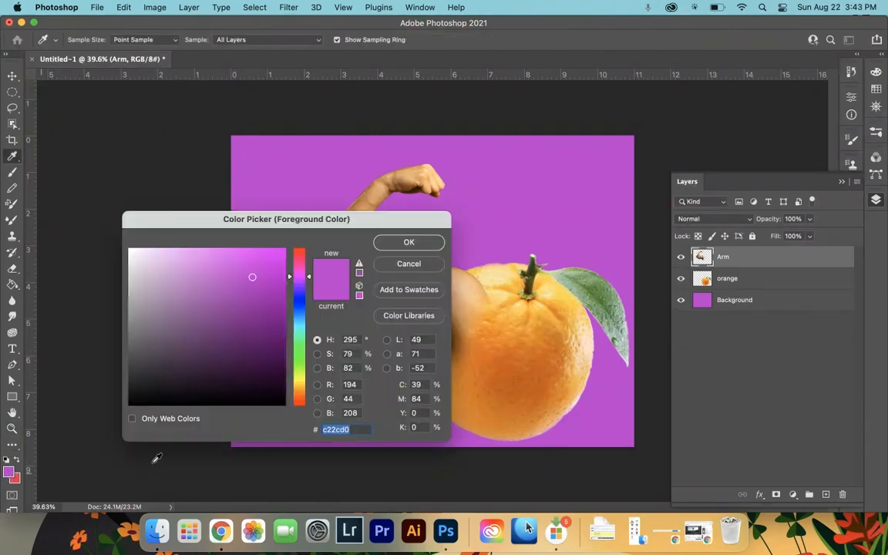
{"action": "left_click", "coordinate": [304, 385]}
{"action": "left_click_drag", "start_coordinate": [251, 266], "coordinate": [239, 251]}
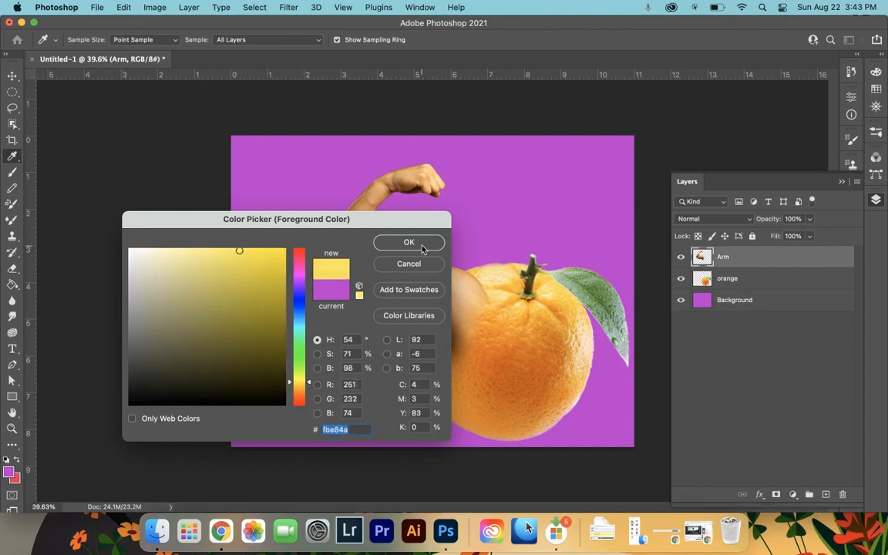
{"action": "left_click", "coordinate": [409, 243]}
{"action": "left_click", "coordinate": [826, 495]}
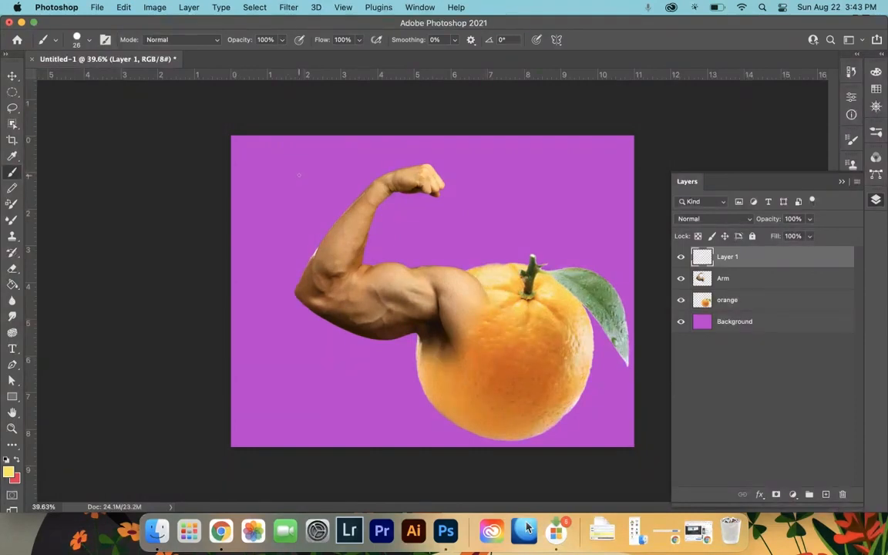
Step: Set the soft round brush to 236 px with 21% hardness for painting light rays
{"action": "left_click", "coordinate": [86, 45]}
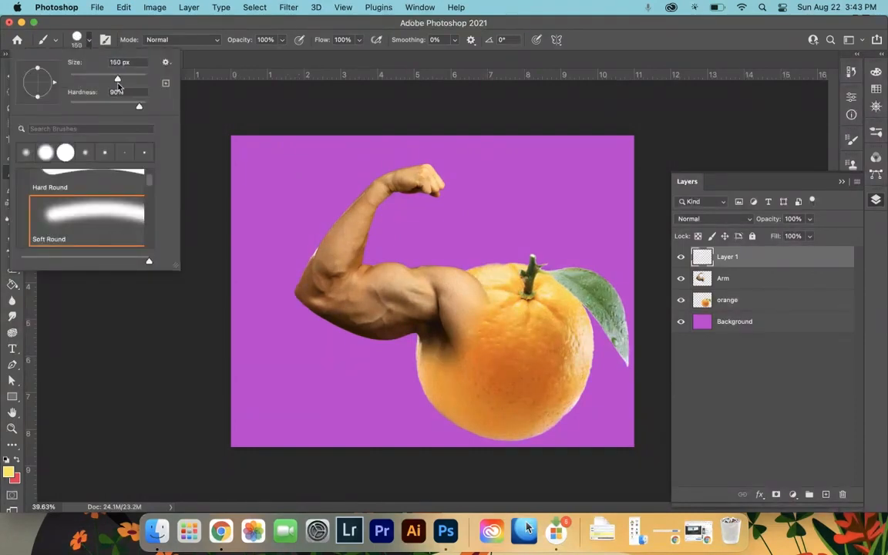
{"action": "mouse_move", "coordinate": [119, 80]}
{"action": "left_mouse_down"}
{"action": "mouse_move", "coordinate": [145, 80]}
{"action": "mouse_move", "coordinate": [127, 109]}
{"action": "mouse_move", "coordinate": [86, 109]}
{"action": "left_mouse_up"}
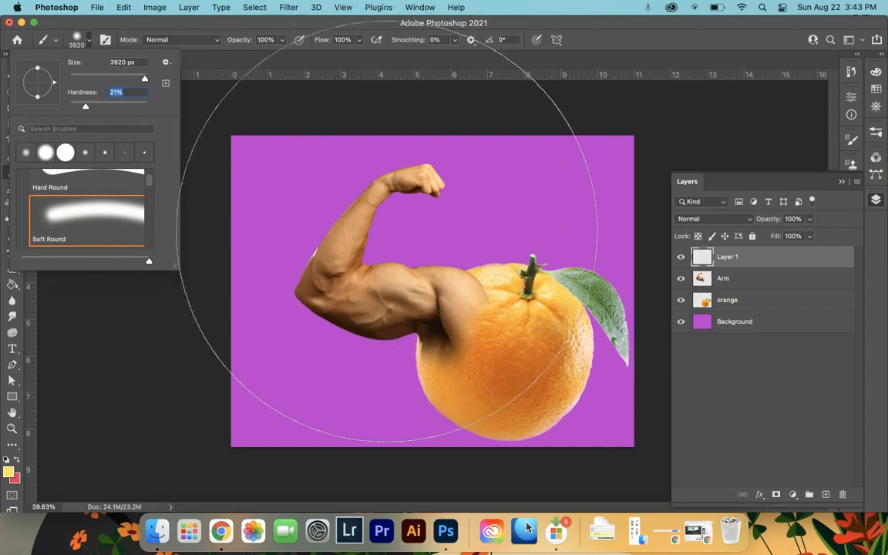
{"action": "left_click", "coordinate": [128, 78]}
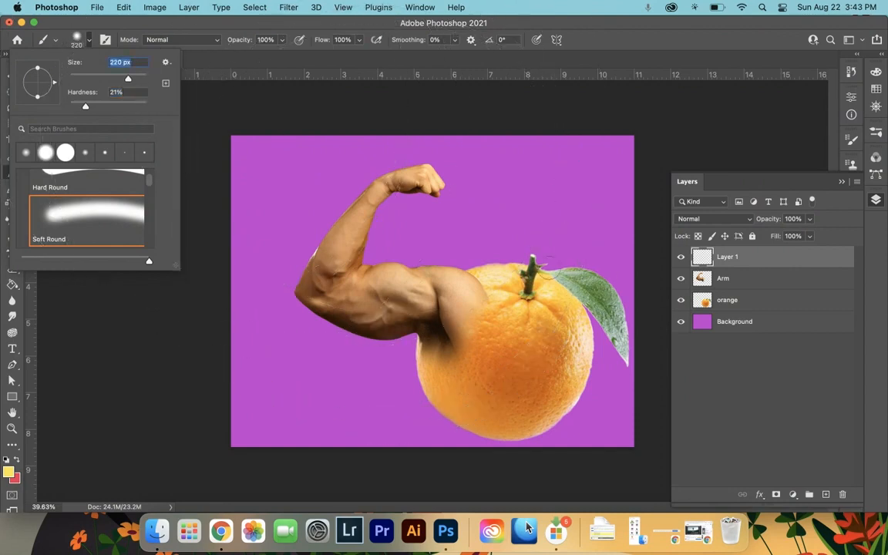
{"action": "left_click", "coordinate": [257, 140]}
{"action": "key", "text": "super+z"}
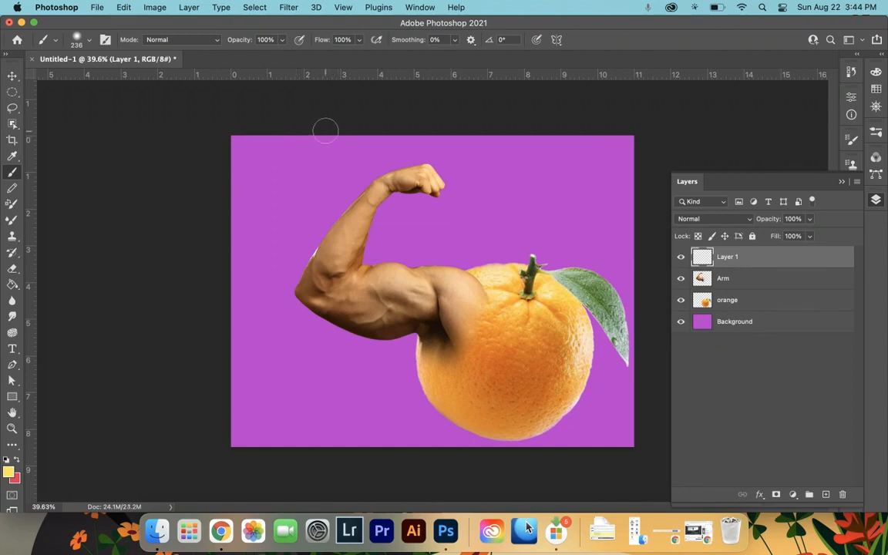
Step: Paint a wide yellow light ray with straight strokes from the canvas's upper edge diagonally across the fist to the orange
{"action": "mouse_move", "coordinate": [470, 290]}
{"action": "left_mouse_down"}
{"action": "mouse_move", "coordinate": [444, 278]}
{"action": "mouse_move", "coordinate": [463, 301]}
{"action": "left_mouse_up"}
{"action": "left_click", "coordinate": [555, 389], "text": "shift"}
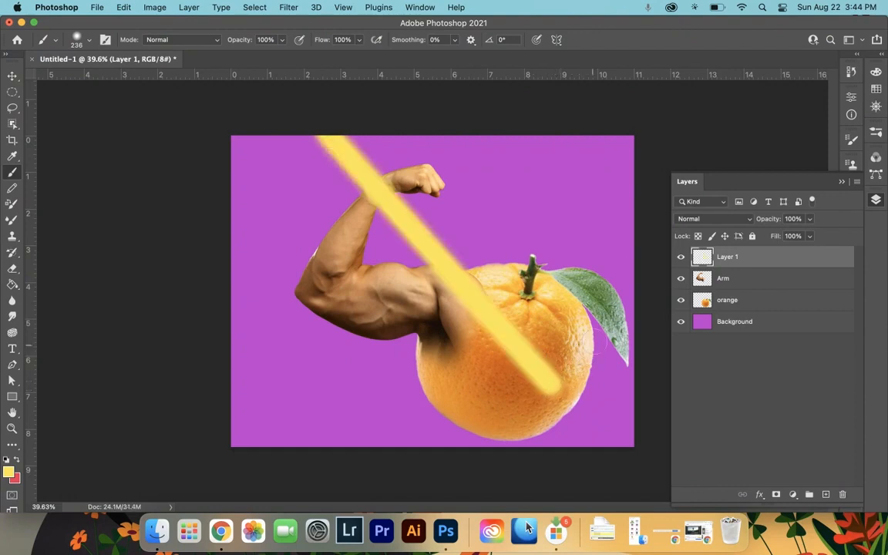
{"action": "left_click", "coordinate": [599, 329], "text": "shift"}
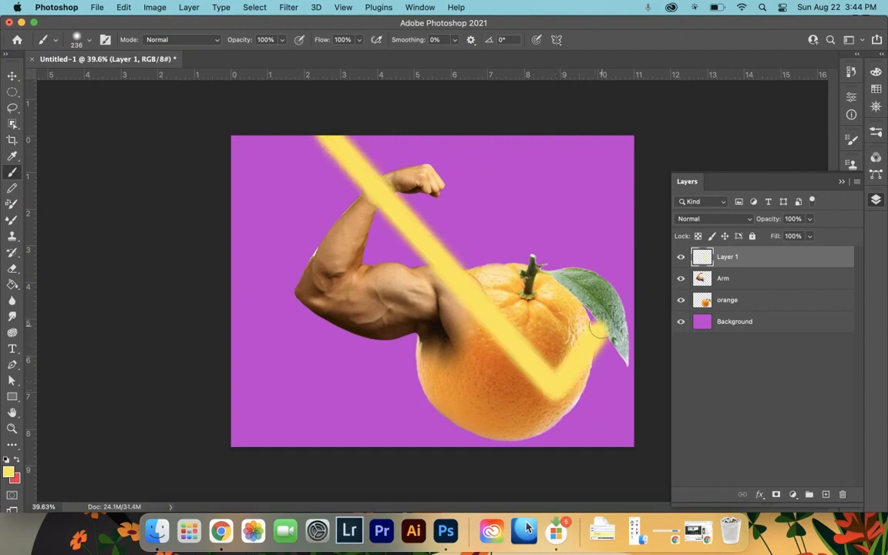
{"action": "left_click", "coordinate": [375, 130], "text": "shift"}
{"action": "mouse_move", "coordinate": [527, 282]}
{"action": "left_mouse_down"}
{"action": "mouse_move", "coordinate": [468, 239]}
{"action": "mouse_move", "coordinate": [365, 137]}
{"action": "left_mouse_up"}
{"action": "mouse_move", "coordinate": [377, 180]}
{"action": "left_mouse_down"}
{"action": "mouse_move", "coordinate": [496, 289]}
{"action": "mouse_move", "coordinate": [531, 312]}
{"action": "mouse_move", "coordinate": [513, 285]}
{"action": "mouse_move", "coordinate": [555, 299]}
{"action": "mouse_move", "coordinate": [519, 271]}
{"action": "mouse_move", "coordinate": [599, 345]}
{"action": "mouse_move", "coordinate": [553, 361]}
{"action": "mouse_move", "coordinate": [562, 334]}
{"action": "mouse_move", "coordinate": [527, 332]}
{"action": "left_mouse_up"}
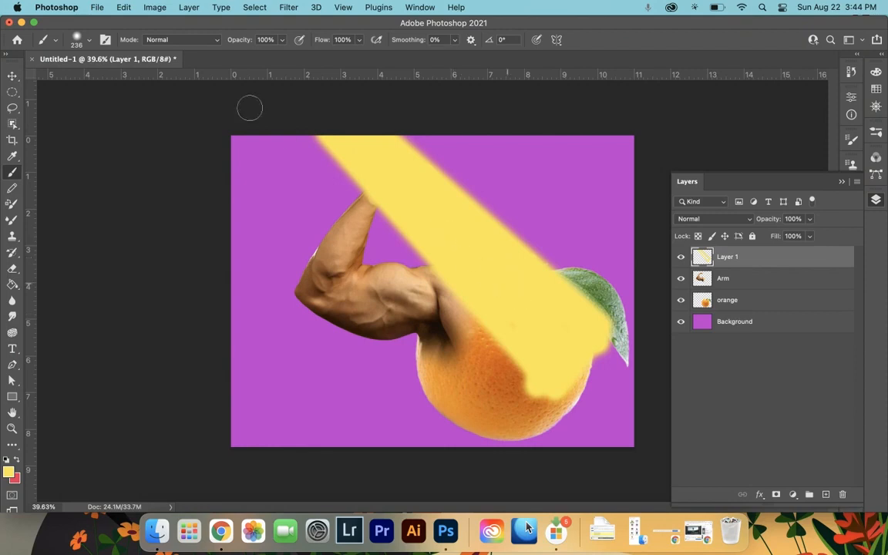
Step: Paint a second wide yellow ray across the forearm, plus narrow rays along the canvas's left edge and across its upper-right corner
{"action": "left_click", "coordinate": [405, 357], "text": "shift"}
{"action": "left_click", "coordinate": [424, 388], "text": "shift"}
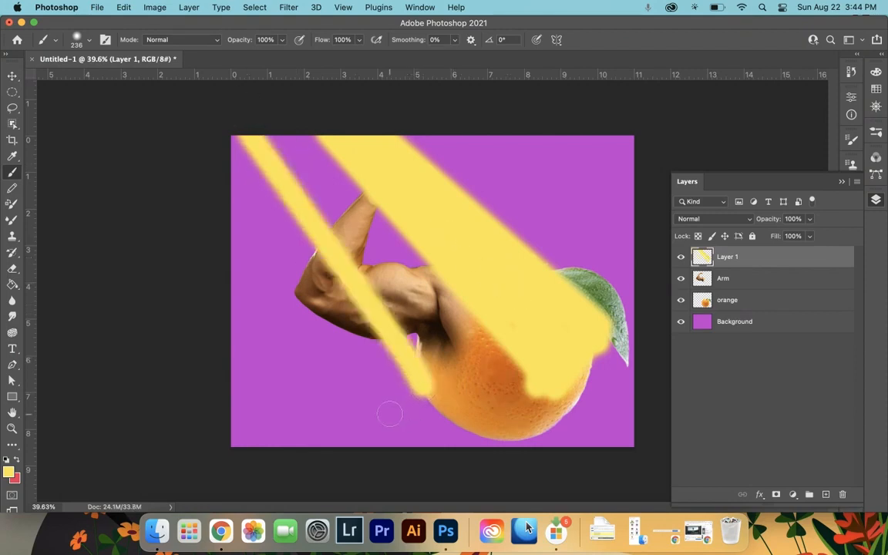
{"action": "left_click", "coordinate": [389, 414], "text": "shift"}
{"action": "left_click", "coordinate": [222, 142], "text": "shift"}
{"action": "mouse_move", "coordinate": [233, 130]}
{"action": "left_mouse_down"}
{"action": "mouse_move", "coordinate": [367, 362]}
{"action": "mouse_move", "coordinate": [379, 376]}
{"action": "mouse_move", "coordinate": [404, 381]}
{"action": "mouse_move", "coordinate": [400, 389]}
{"action": "mouse_move", "coordinate": [394, 394]}
{"action": "mouse_move", "coordinate": [406, 370]}
{"action": "mouse_move", "coordinate": [379, 320]}
{"action": "mouse_move", "coordinate": [244, 158]}
{"action": "left_mouse_up"}
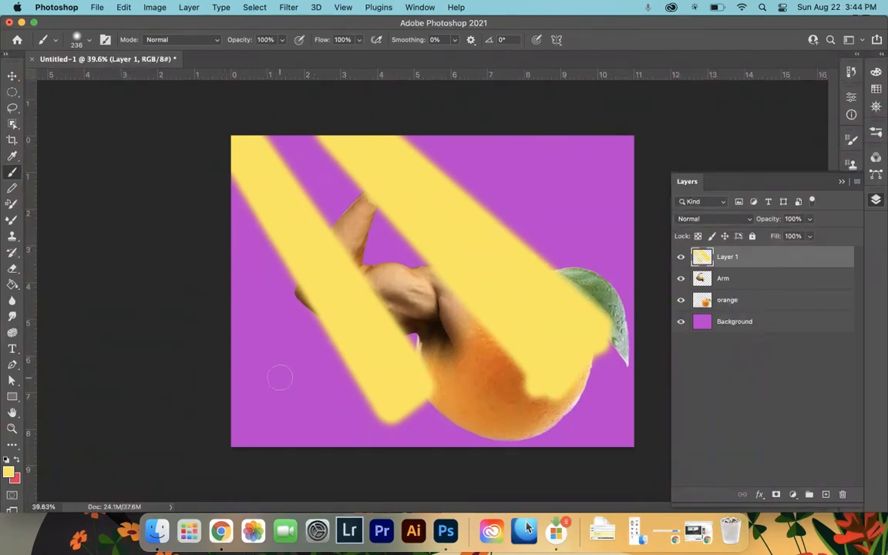
{"action": "left_click", "coordinate": [285, 415], "text": "shift"}
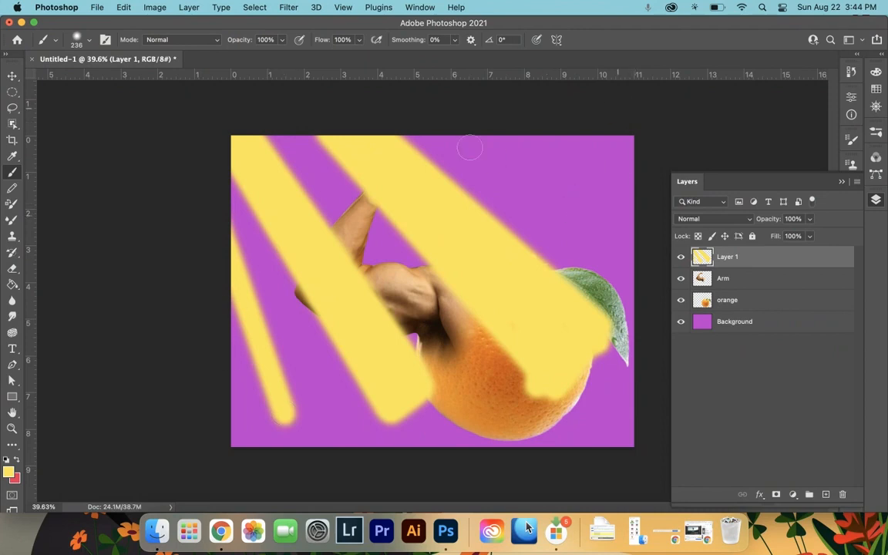
{"action": "left_click", "coordinate": [645, 205], "text": "shift"}
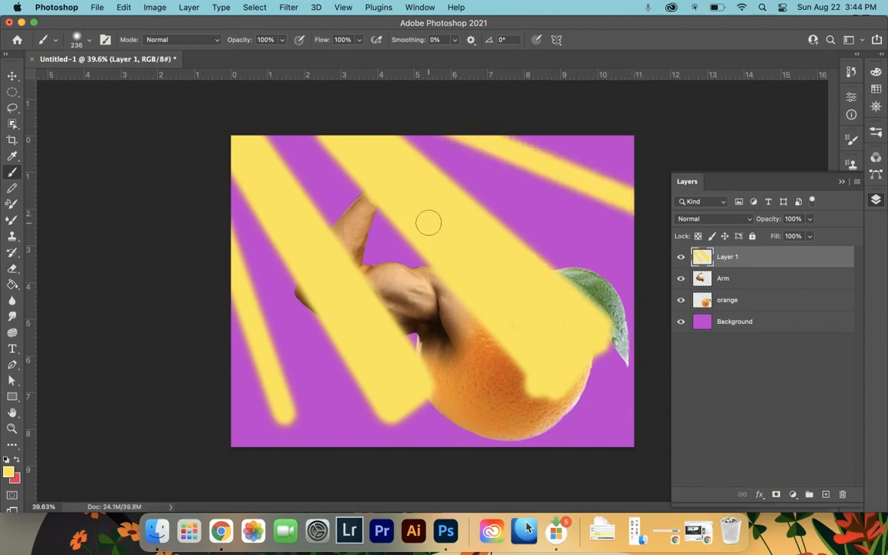
Step: Switch to the Eraser and set it to 908 px, 7% hardness and 31% opacity
{"action": "key", "text": "e"}
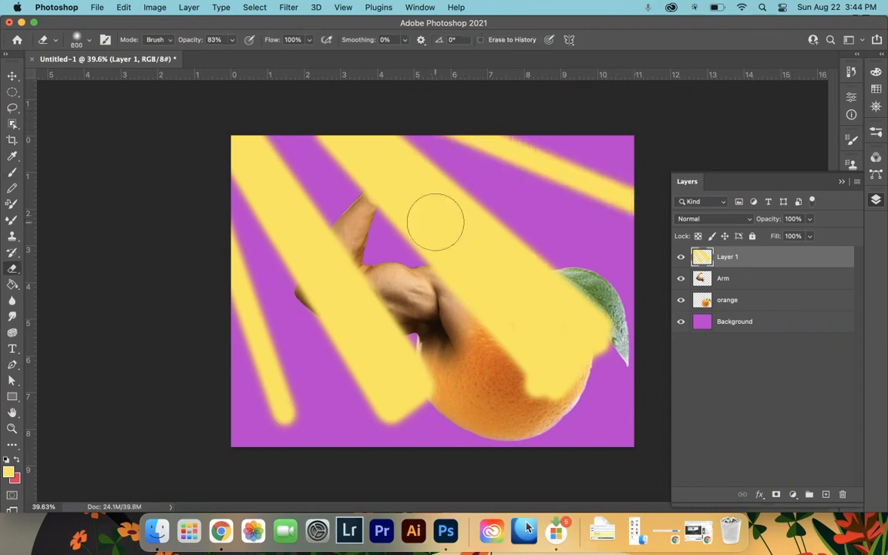
{"action": "mouse_move", "coordinate": [384, 235]}
{"action": "left_mouse_down"}
{"action": "mouse_move", "coordinate": [470, 252]}
{"action": "mouse_move", "coordinate": [392, 256]}
{"action": "mouse_move", "coordinate": [481, 257]}
{"action": "mouse_move", "coordinate": [420, 258]}
{"action": "mouse_move", "coordinate": [407, 161]}
{"action": "mouse_move", "coordinate": [406, 375]}
{"action": "mouse_move", "coordinate": [411, 260]}
{"action": "mouse_move", "coordinate": [409, 169]}
{"action": "mouse_move", "coordinate": [399, 407]}
{"action": "mouse_move", "coordinate": [401, 187]}
{"action": "left_mouse_up"}
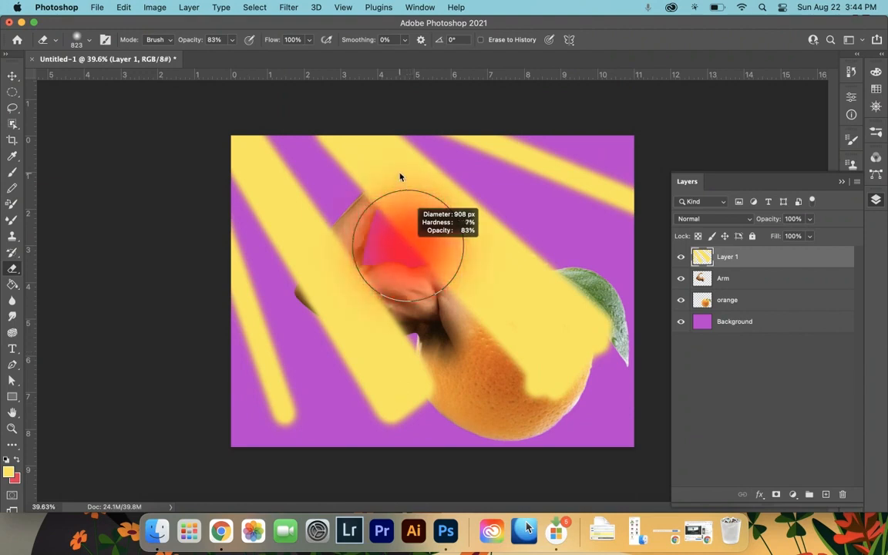
{"action": "left_click_drag", "start_coordinate": [394, 135], "coordinate": [393, 138]}
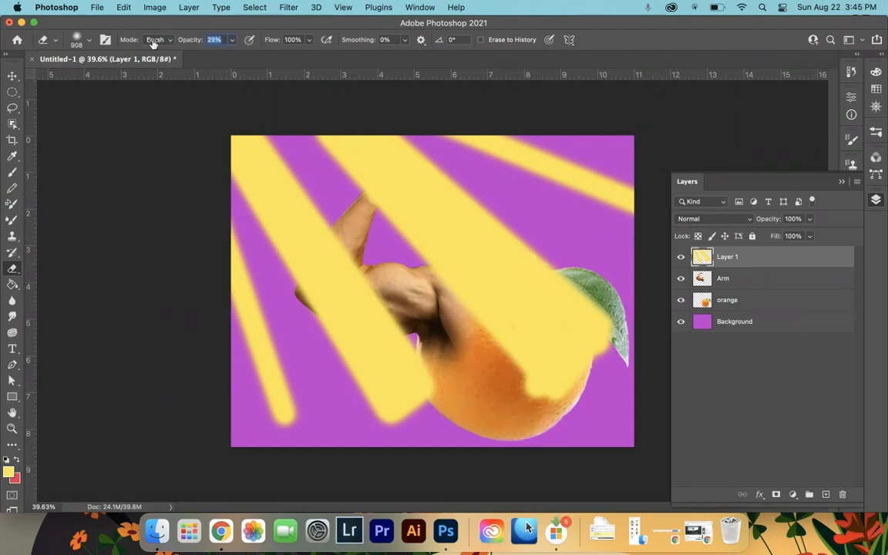
Step: Erase along the full length of each yellow ray at 31% opacity to make the rays translucent
{"action": "mouse_move", "coordinate": [452, 109]}
{"action": "left_mouse_down"}
{"action": "mouse_move", "coordinate": [561, 159]}
{"action": "mouse_move", "coordinate": [472, 123]}
{"action": "mouse_move", "coordinate": [343, 101]}
{"action": "mouse_move", "coordinate": [378, 143]}
{"action": "mouse_move", "coordinate": [640, 378]}
{"action": "left_mouse_up"}
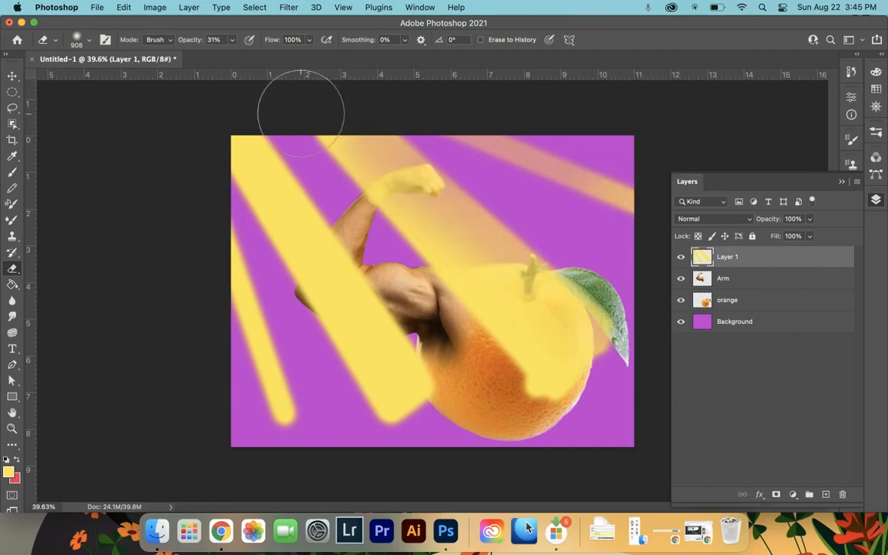
{"action": "left_click_drag", "start_coordinate": [302, 99], "coordinate": [551, 401]}
{"action": "mouse_move", "coordinate": [213, 124]}
{"action": "left_mouse_down"}
{"action": "mouse_move", "coordinate": [266, 186]}
{"action": "mouse_move", "coordinate": [384, 387]}
{"action": "left_mouse_up"}
{"action": "left_click_drag", "start_coordinate": [274, 179], "coordinate": [376, 367]}
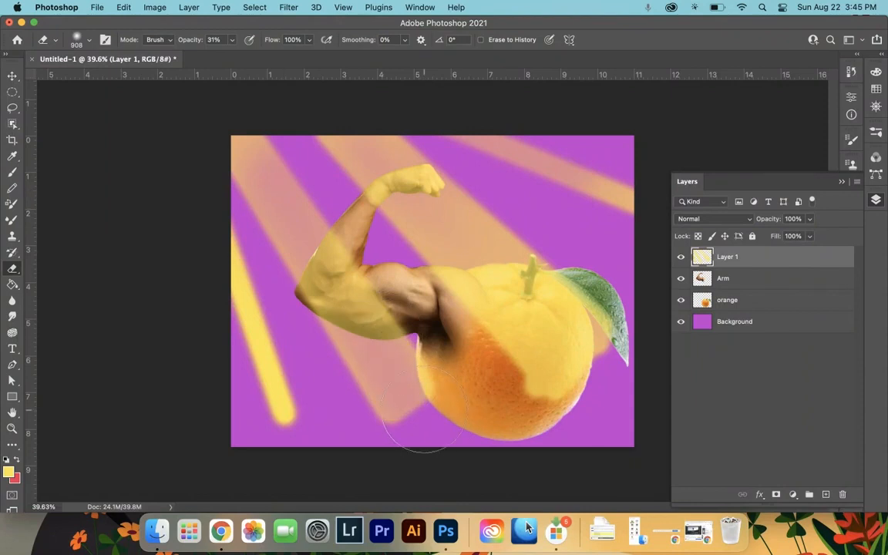
{"action": "left_click_drag", "start_coordinate": [278, 427], "coordinate": [218, 287]}
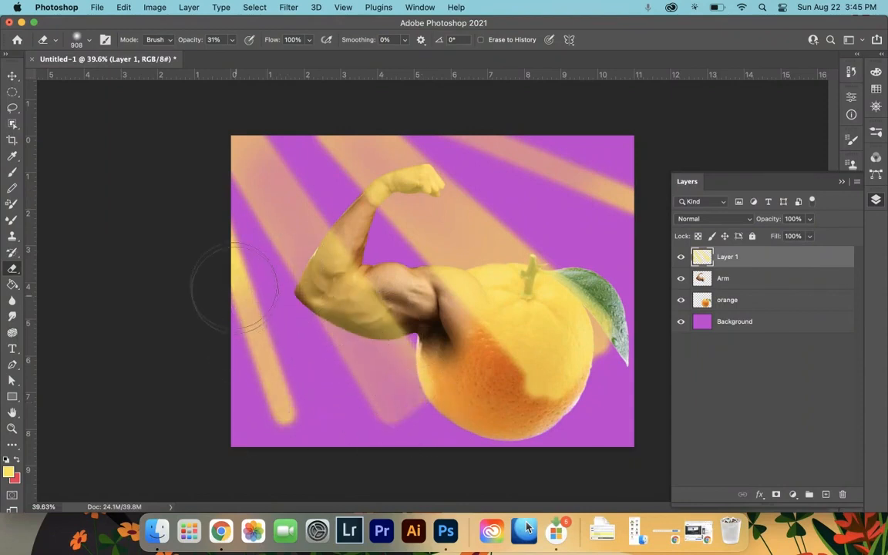
Step: With a 1541 px Eraser, fade the rays' lower ends, clear the yellow from the orange and leaf, and soften the upper-right ray
{"action": "left_click_drag", "start_coordinate": [390, 403], "coordinate": [463, 425]}
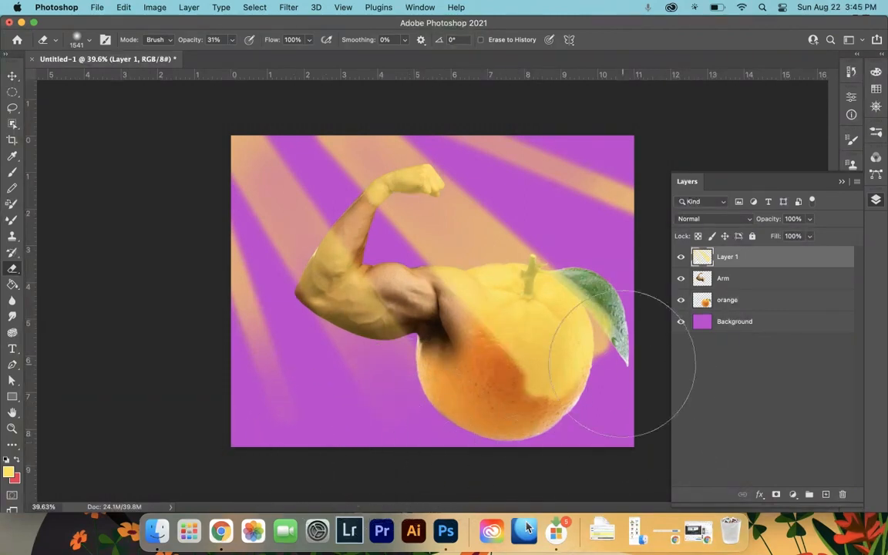
{"action": "mouse_move", "coordinate": [560, 316]}
{"action": "left_mouse_down"}
{"action": "mouse_move", "coordinate": [526, 275]}
{"action": "mouse_move", "coordinate": [582, 337]}
{"action": "mouse_move", "coordinate": [578, 354]}
{"action": "mouse_move", "coordinate": [484, 311]}
{"action": "mouse_move", "coordinate": [495, 350]}
{"action": "left_mouse_up"}
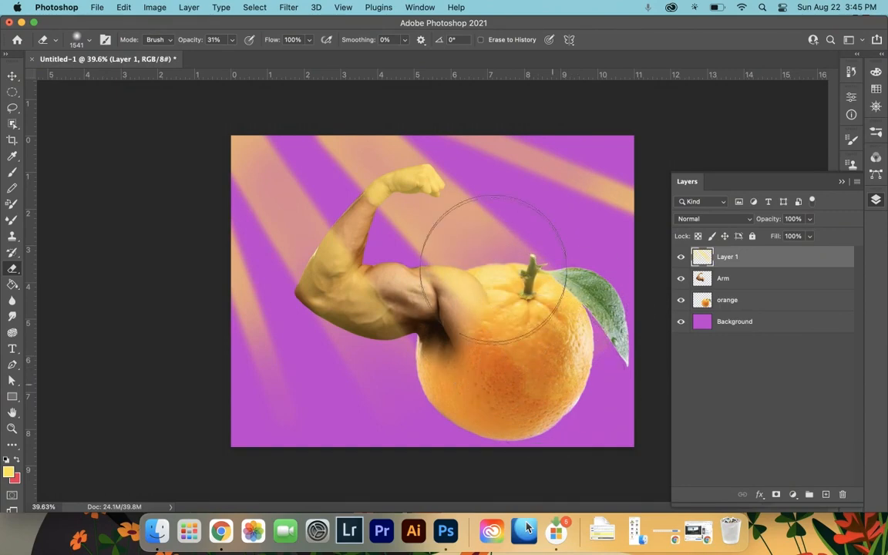
{"action": "left_click_drag", "start_coordinate": [511, 278], "coordinate": [466, 198]}
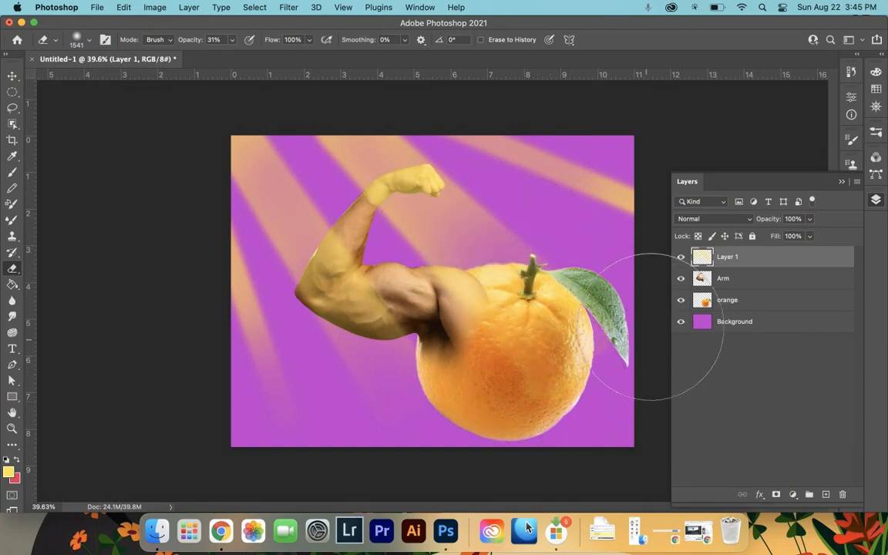
{"action": "mouse_move", "coordinate": [611, 212]}
{"action": "left_mouse_down"}
{"action": "mouse_move", "coordinate": [618, 216]}
{"action": "mouse_move", "coordinate": [631, 118]}
{"action": "mouse_move", "coordinate": [585, 188]}
{"action": "left_mouse_up"}
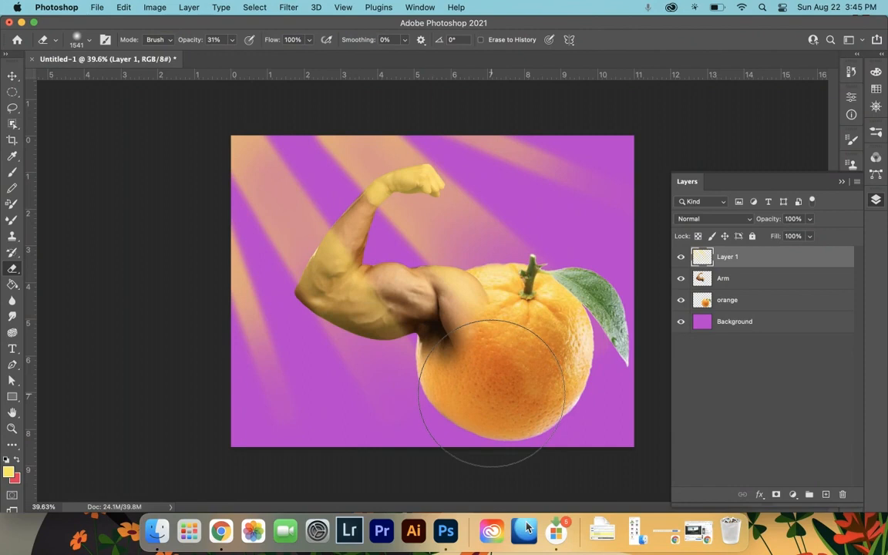